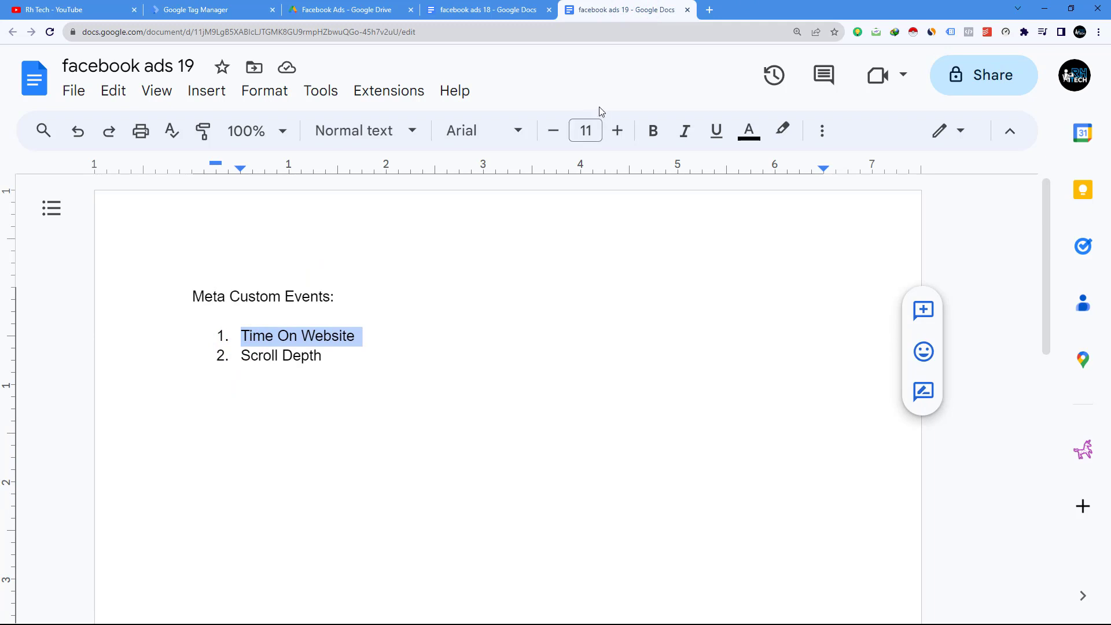
# Step: Highlight the "Time On Website" list item in yellow
pyautogui.click(783, 129)
pyautogui.click(850, 221)
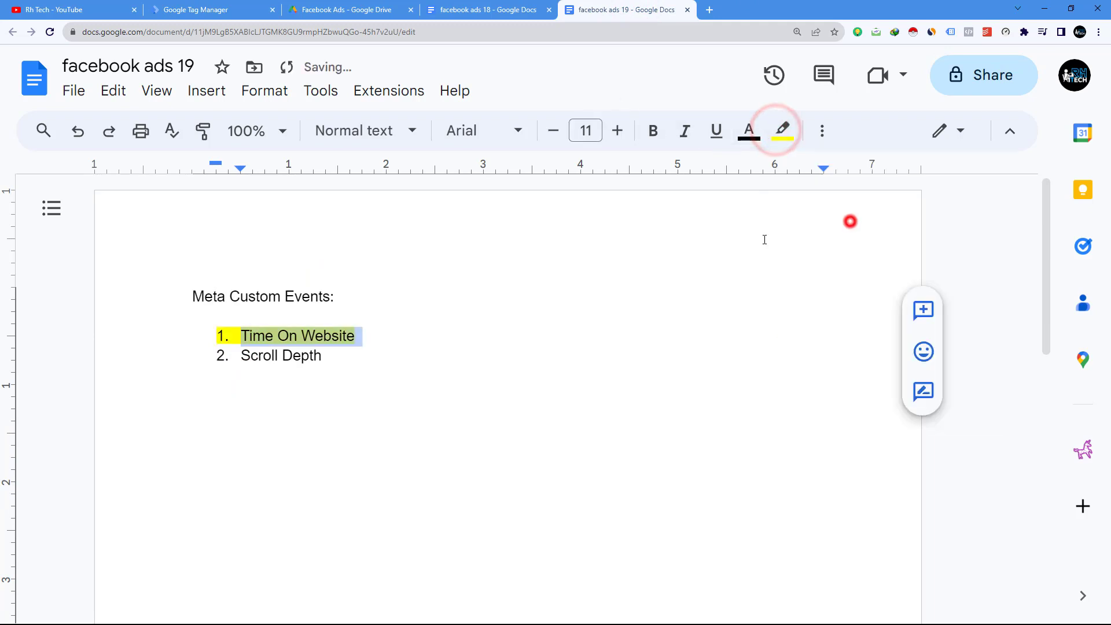
pyautogui.click(329, 312)
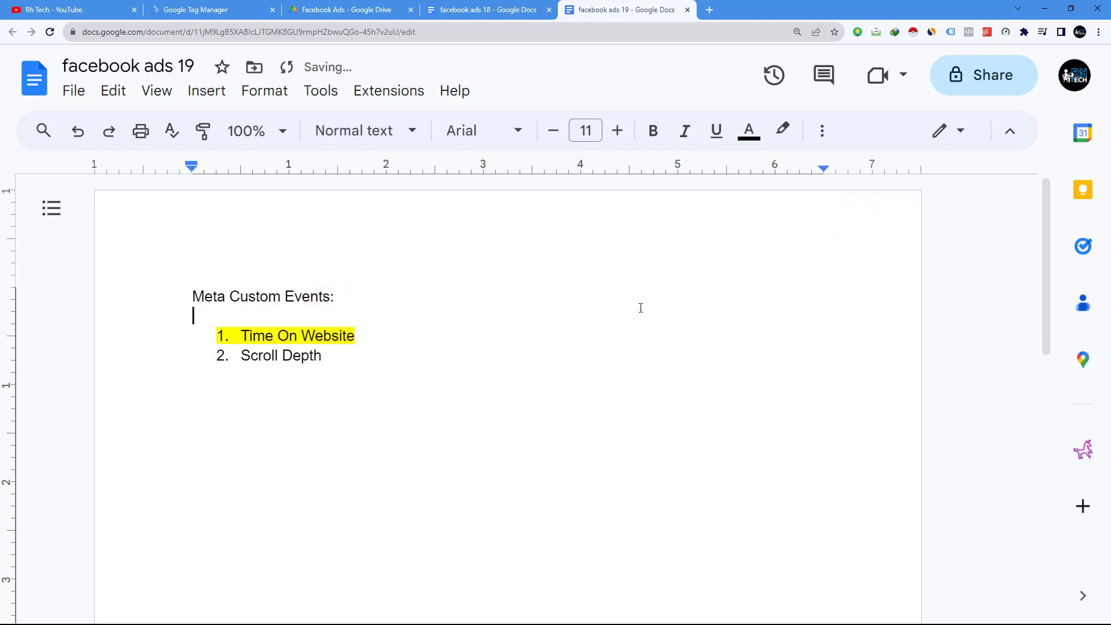
# Step: Switch to Google Tag Manager, placing its page last, and close the facebook ads 18 document and Facebook Ads Drive pages
pyautogui.moveTo(211, 9); pyautogui.dragTo(628, 8)
pyautogui.click(411, 10)
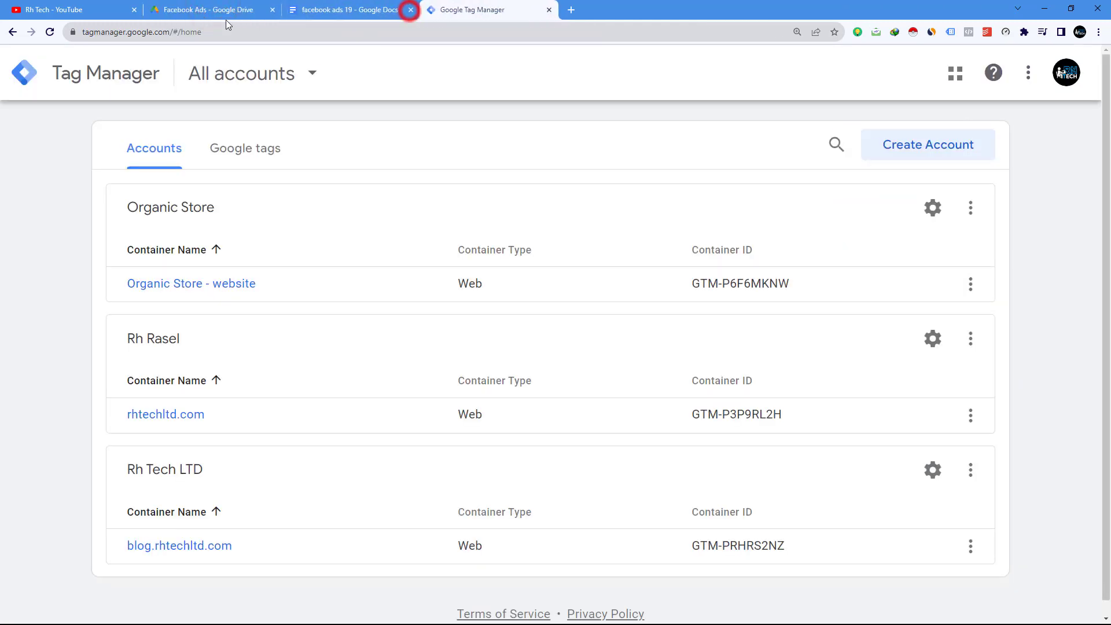
pyautogui.click(273, 10)
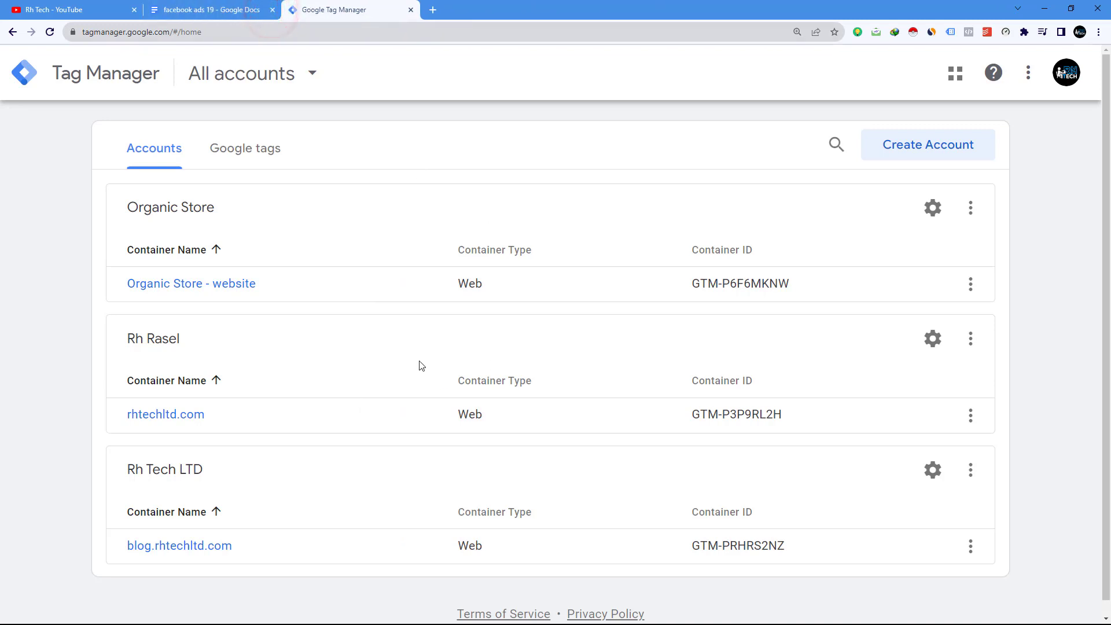
# Step: Open the blog.rhtechltd.com container under Rh Tech LTD and go to its triggers
pyautogui.scroll(-1, 359, 400)
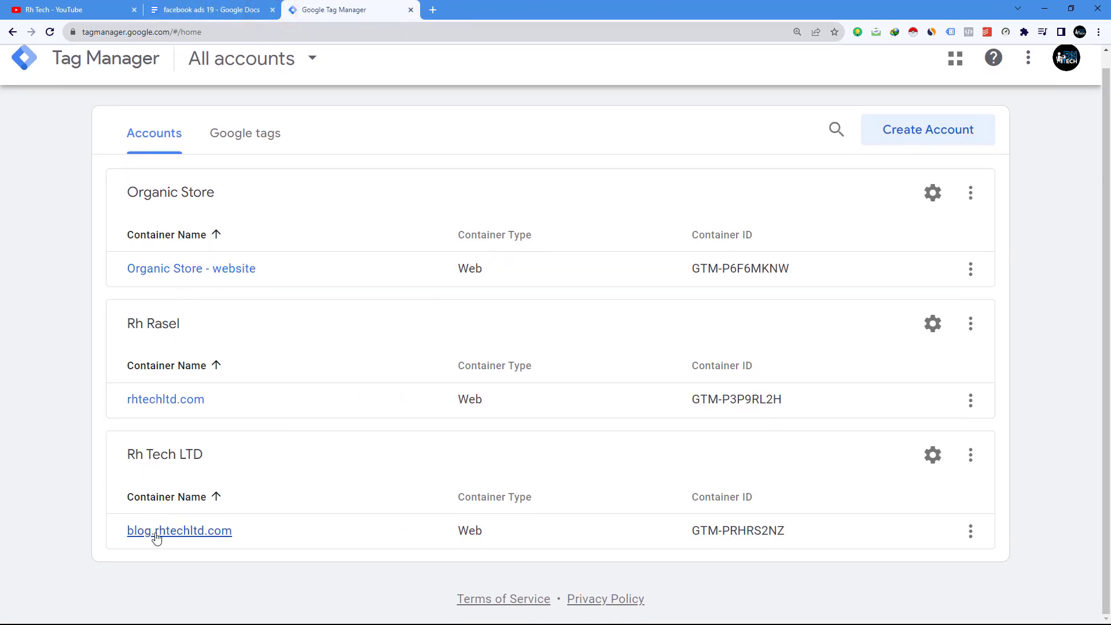
pyautogui.click(189, 537)
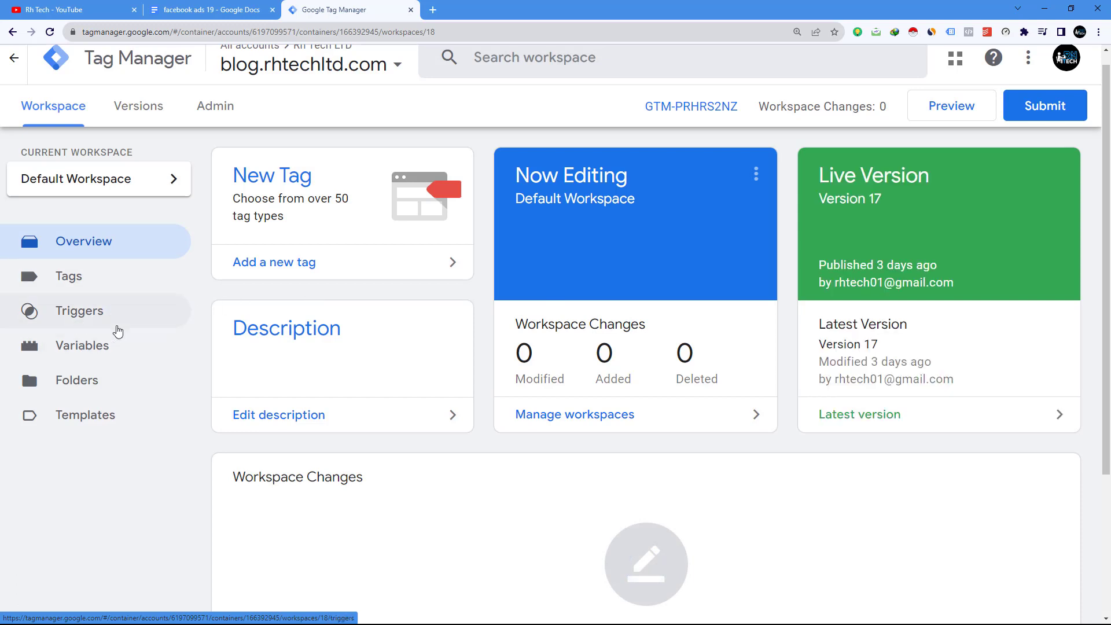
pyautogui.click(89, 314)
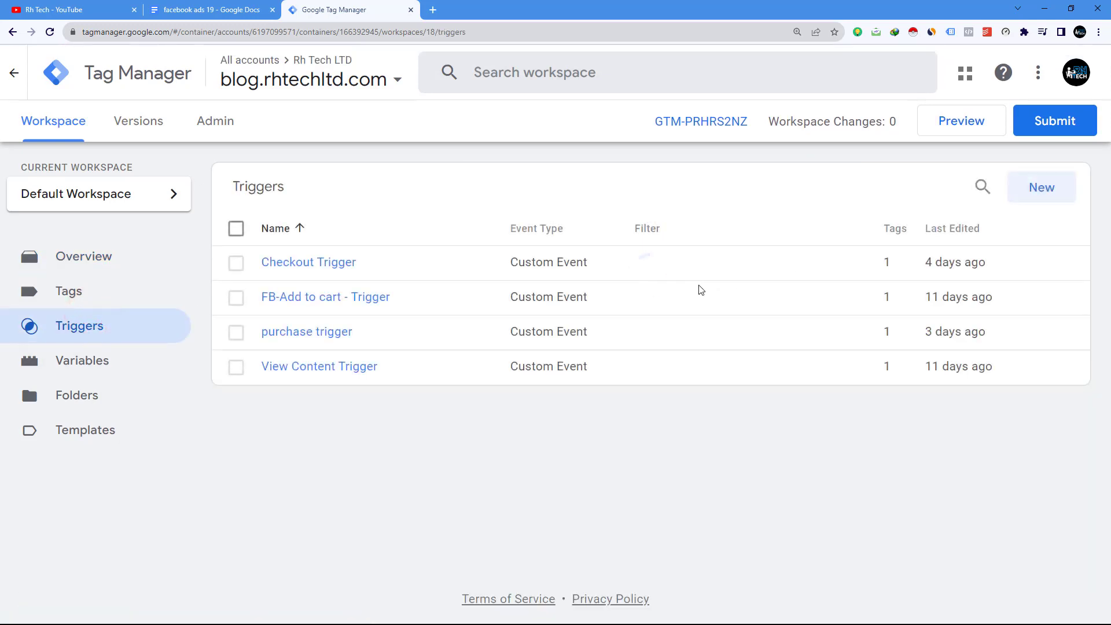
# Step: Create a new trigger and set its type to Timer
pyautogui.click(1042, 188)
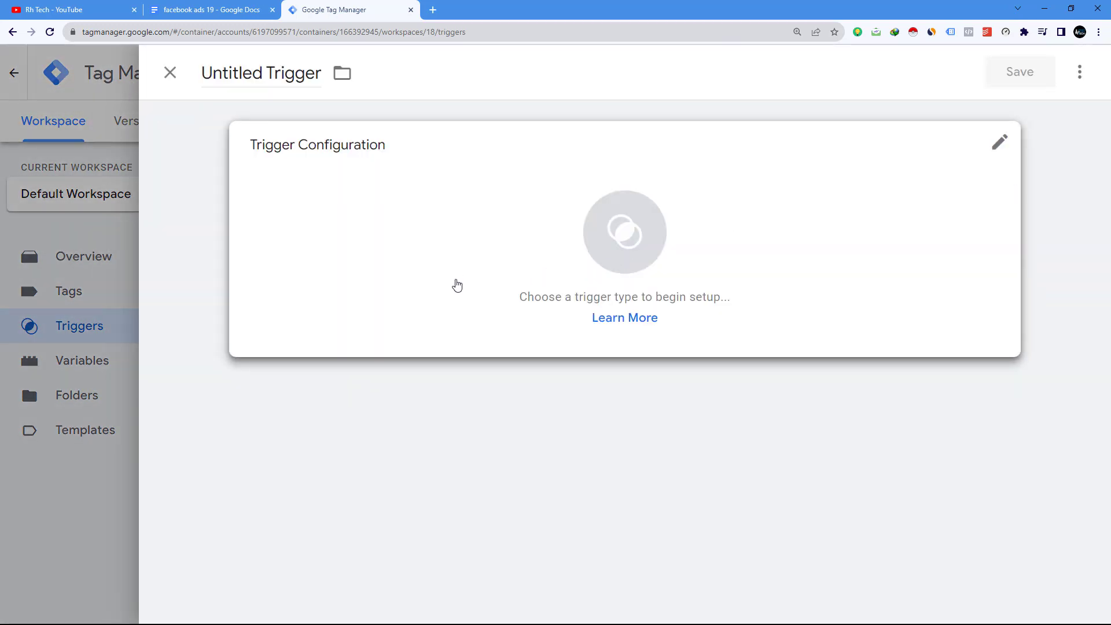
pyautogui.click(415, 161)
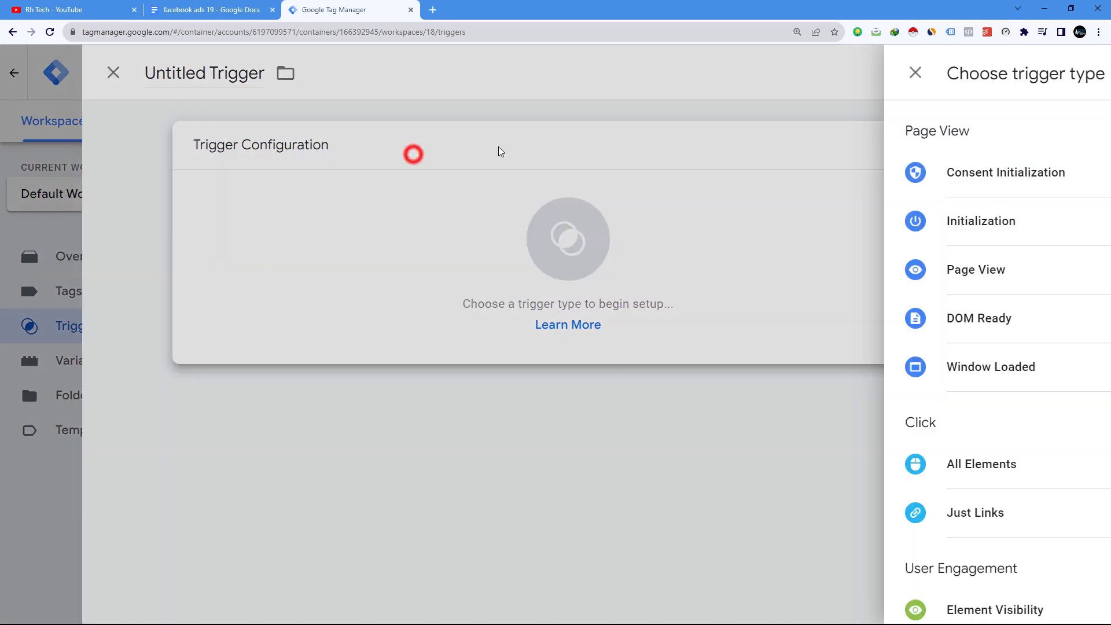
pyautogui.scroll(-4, 783, 229)
pyautogui.scroll(-4, 785, 237)
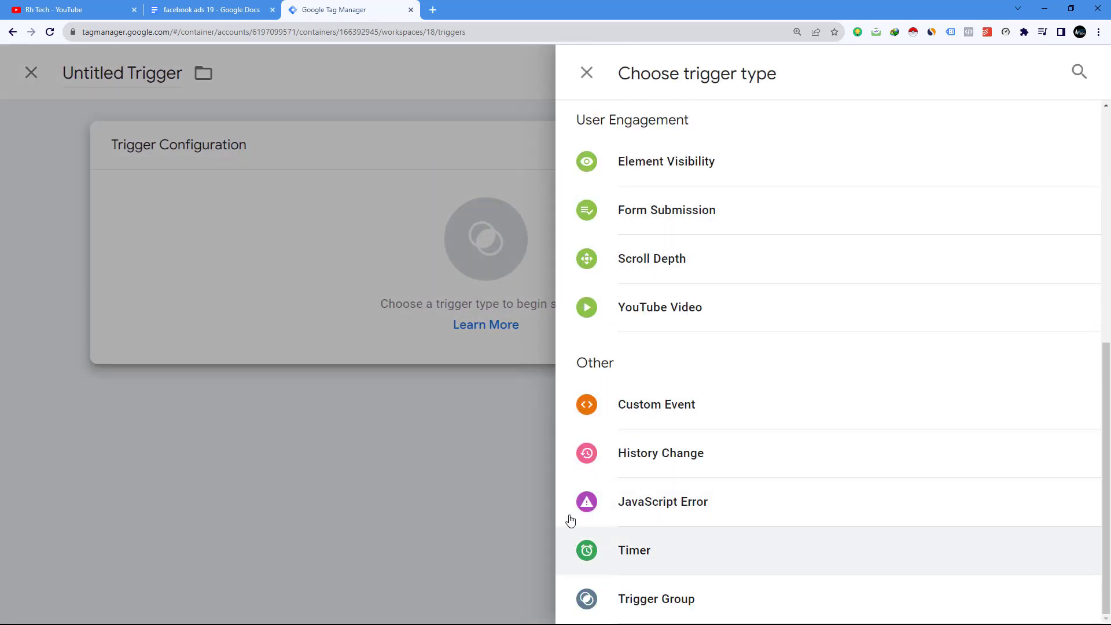
pyautogui.click(631, 554)
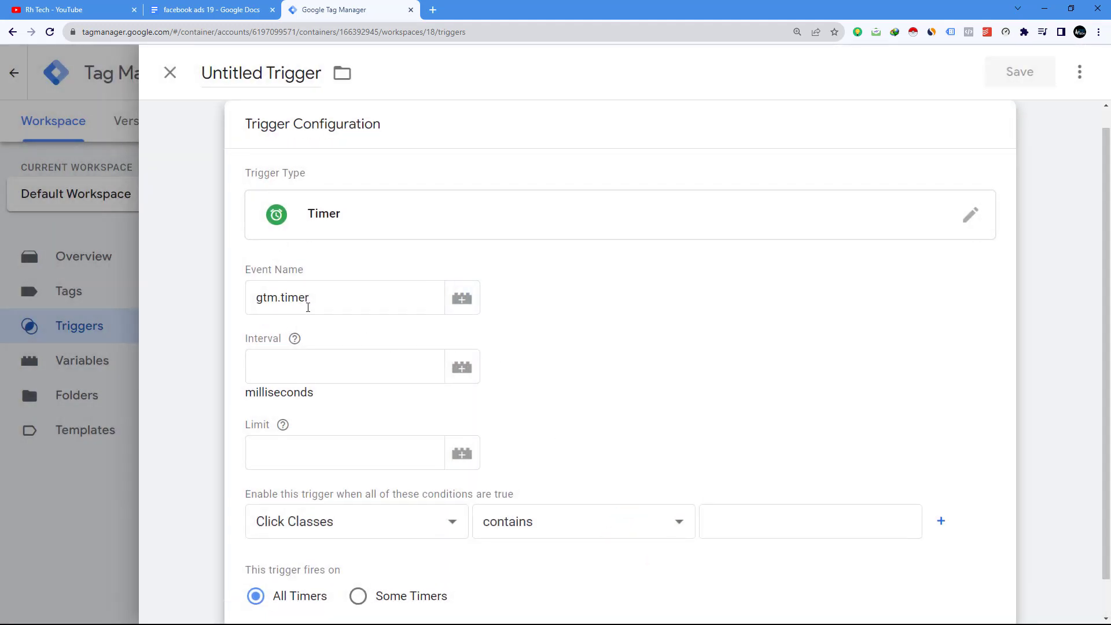
# Step: Check the Interval field's help and copy its unit label "milliseconds"
pyautogui.moveTo(292, 343)
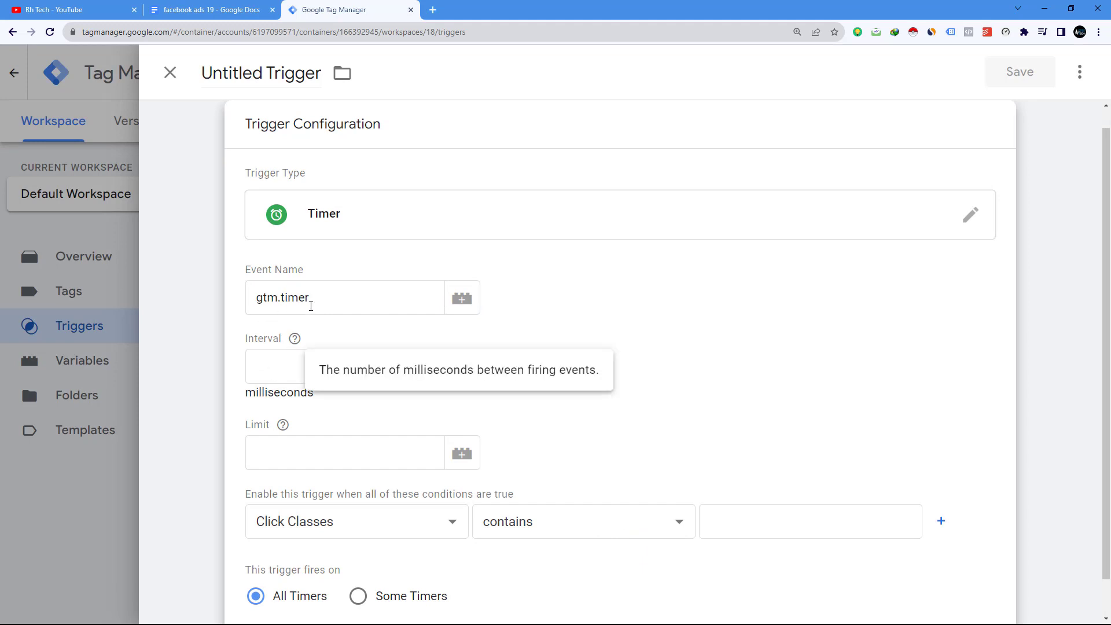
pyautogui.click(266, 372)
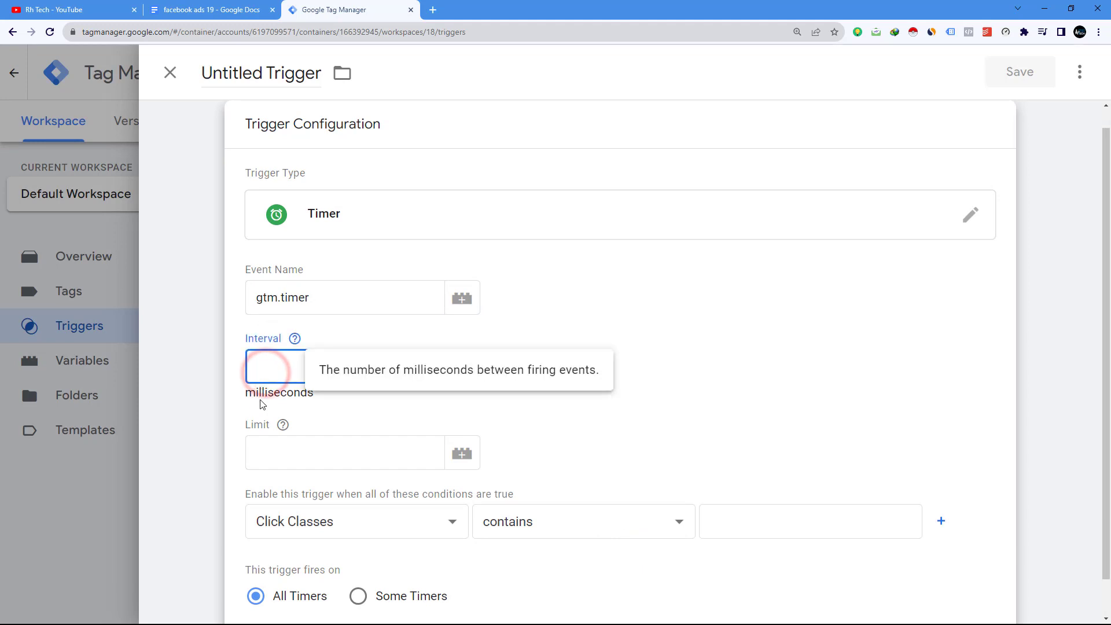
pyautogui.moveTo(270, 394); pyautogui.dragTo(320, 395)
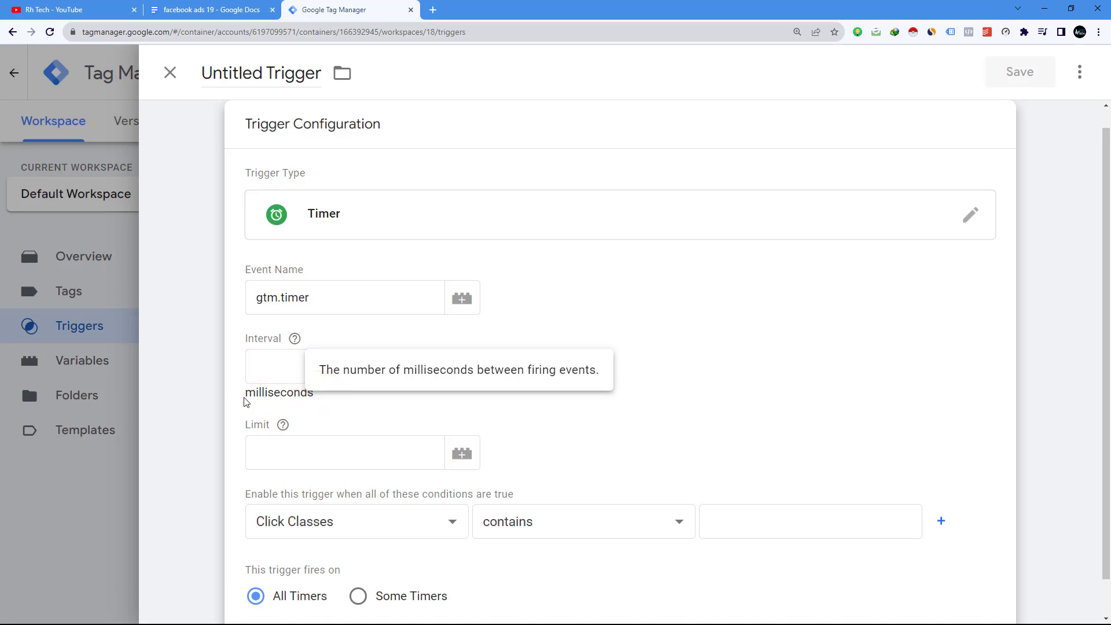
pyautogui.moveTo(241, 393); pyautogui.dragTo(284, 400)
pyautogui.doubleClick(283, 398)
pyautogui.rightClick(284, 397)
pyautogui.click(304, 403)
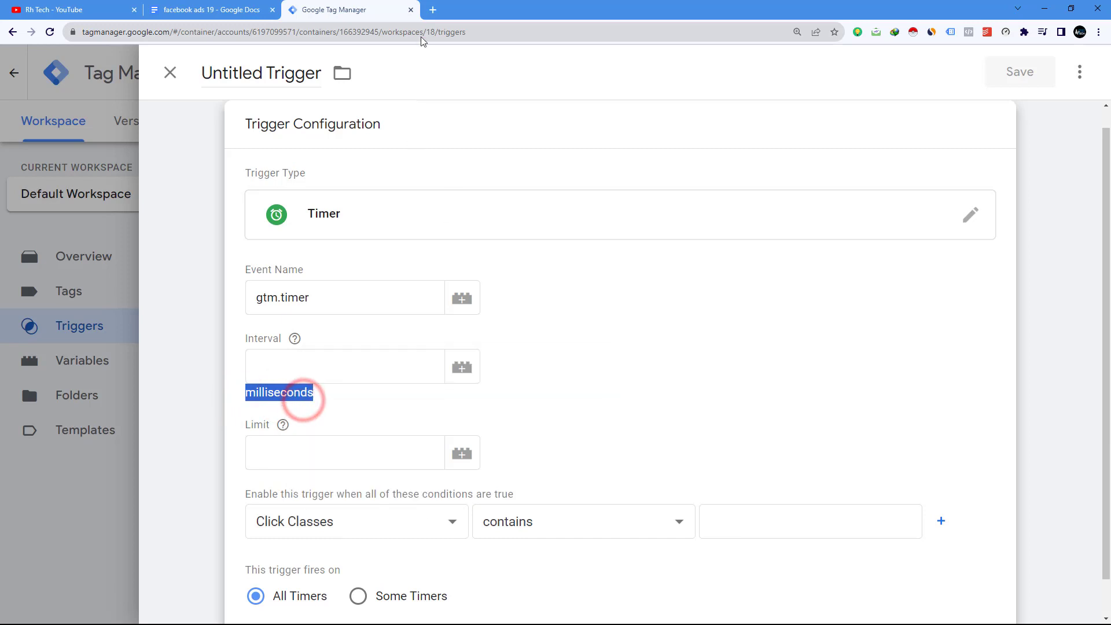
# Step: Search Google for "milliseconds" on a new page, open the "milliseconds to seconds" suggestion and check the conversion
pyautogui.click(433, 10)
pyautogui.rightClick(367, 33)
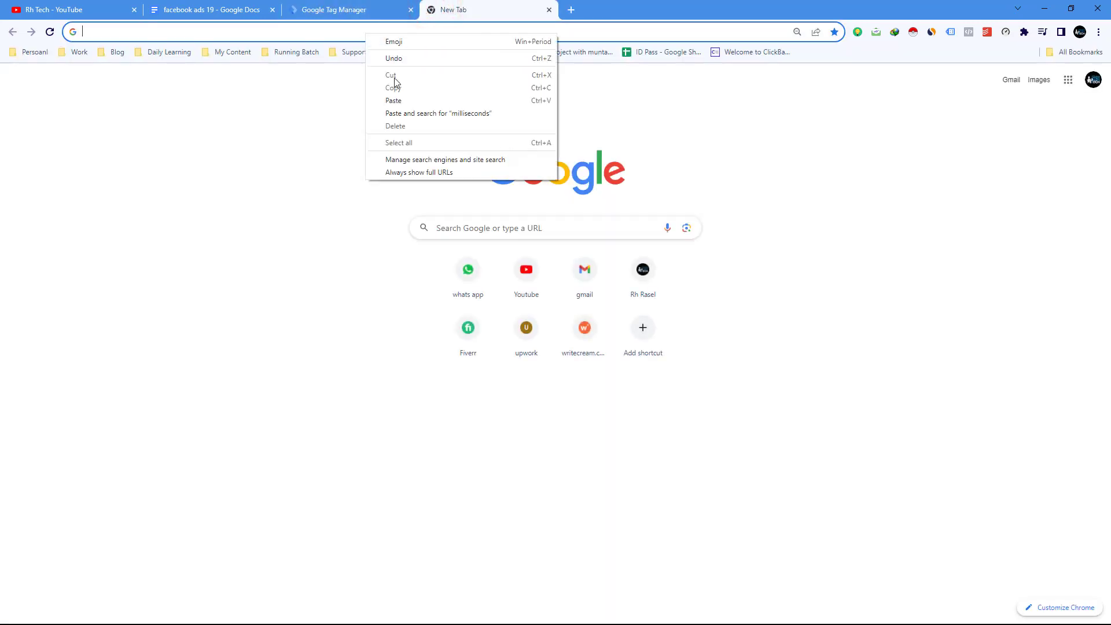
pyautogui.click(395, 100)
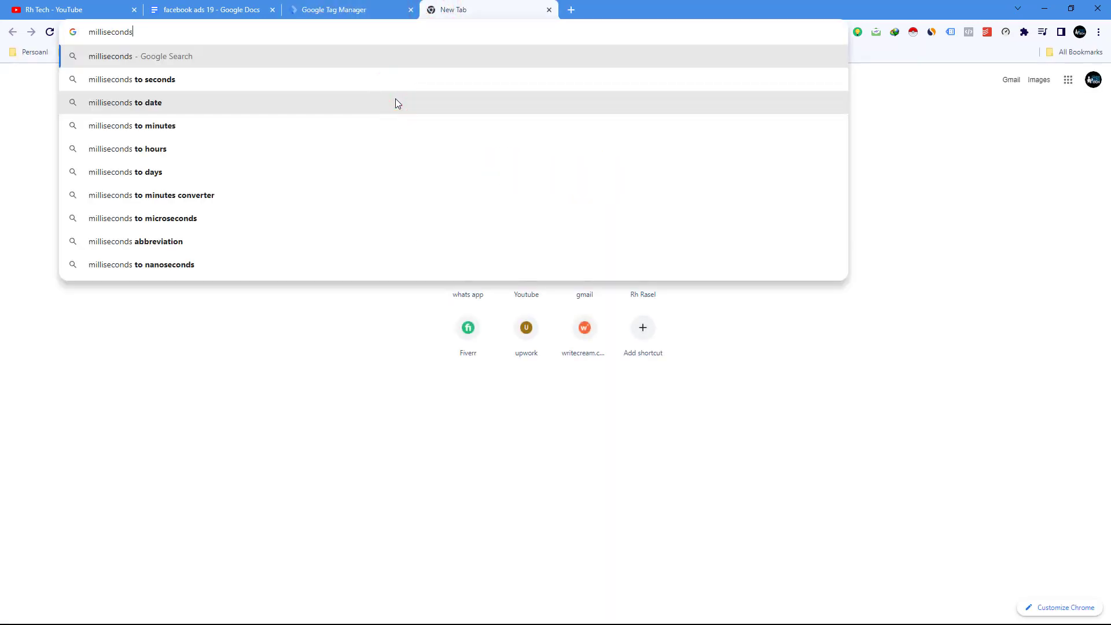
pyautogui.press('Return')
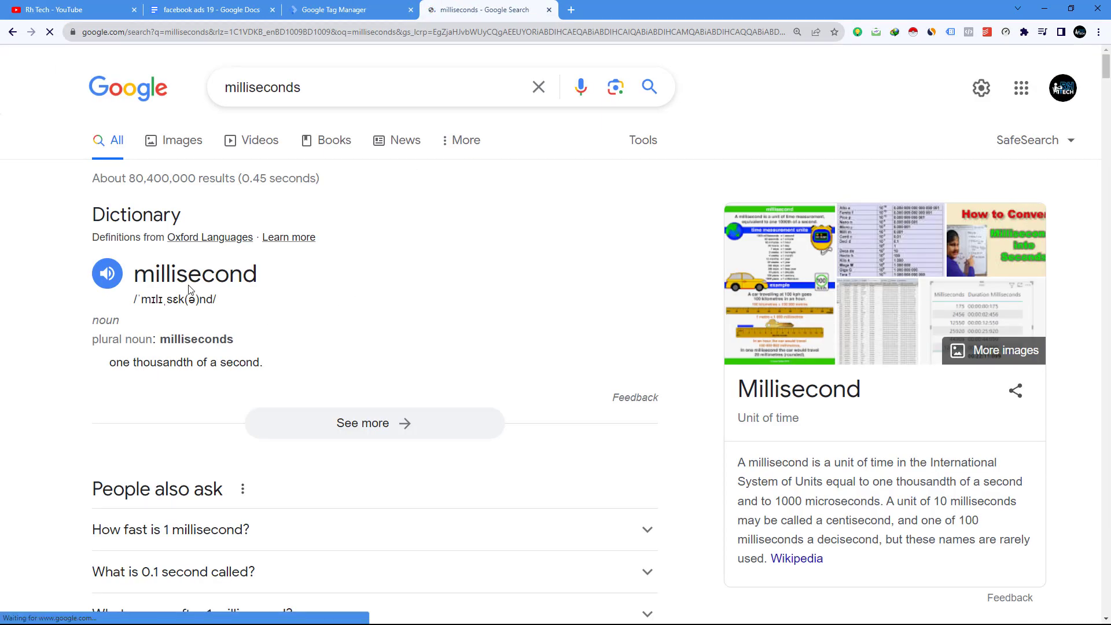
pyautogui.click(319, 86)
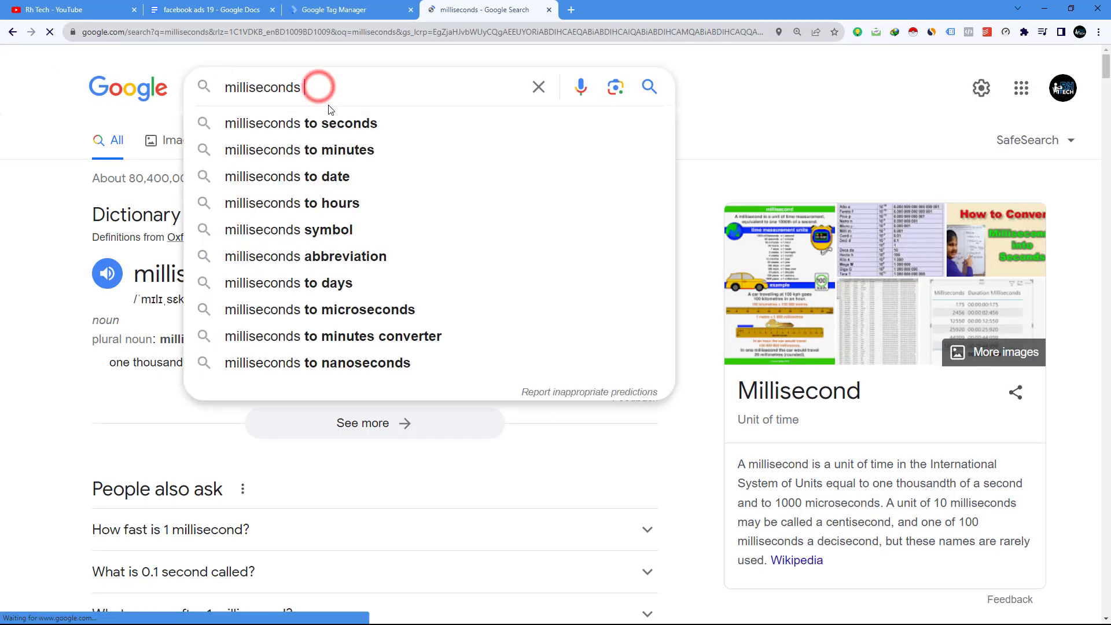
pyautogui.click(341, 131)
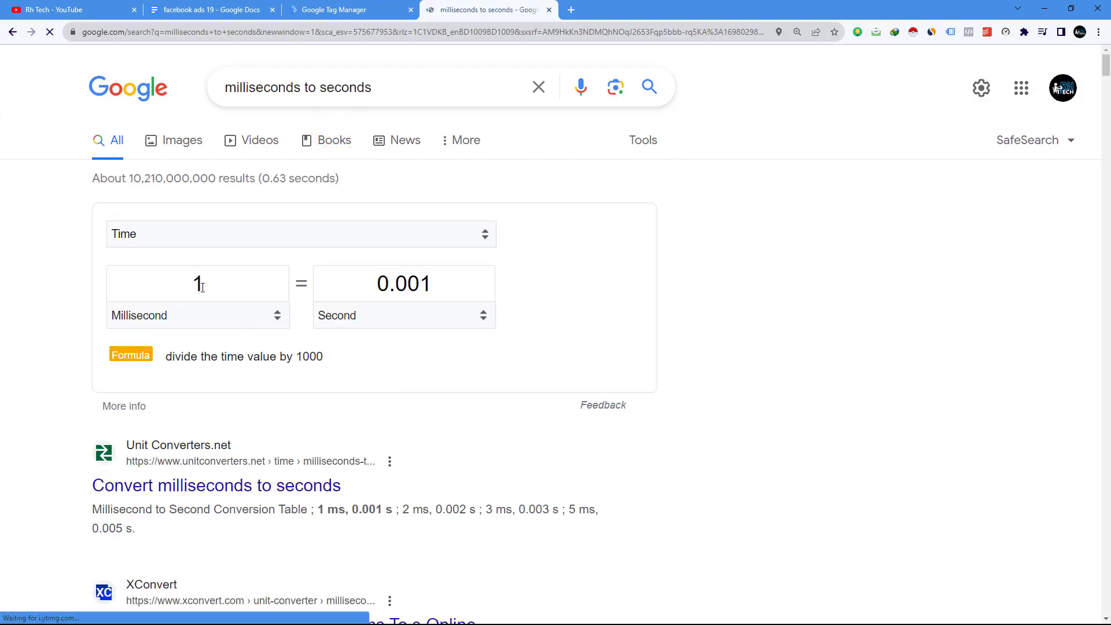
pyautogui.doubleClick(397, 286)
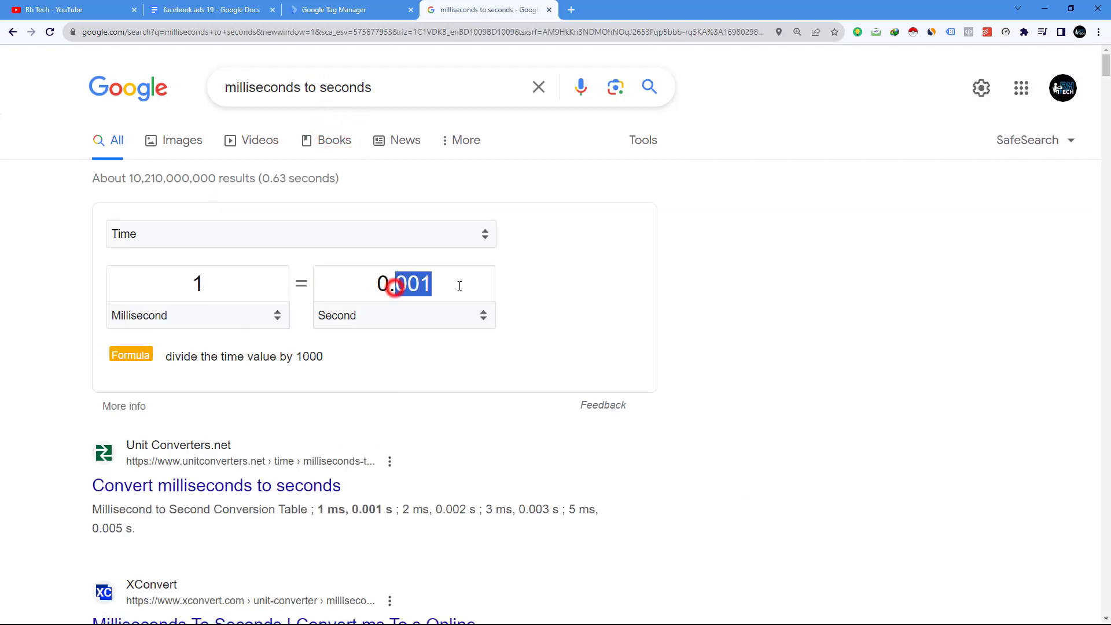
# Step: Change the search query to "sec to milliseconds" and examine how many milliseconds one second equals
pyautogui.click(228, 87)
pyautogui.write('se')
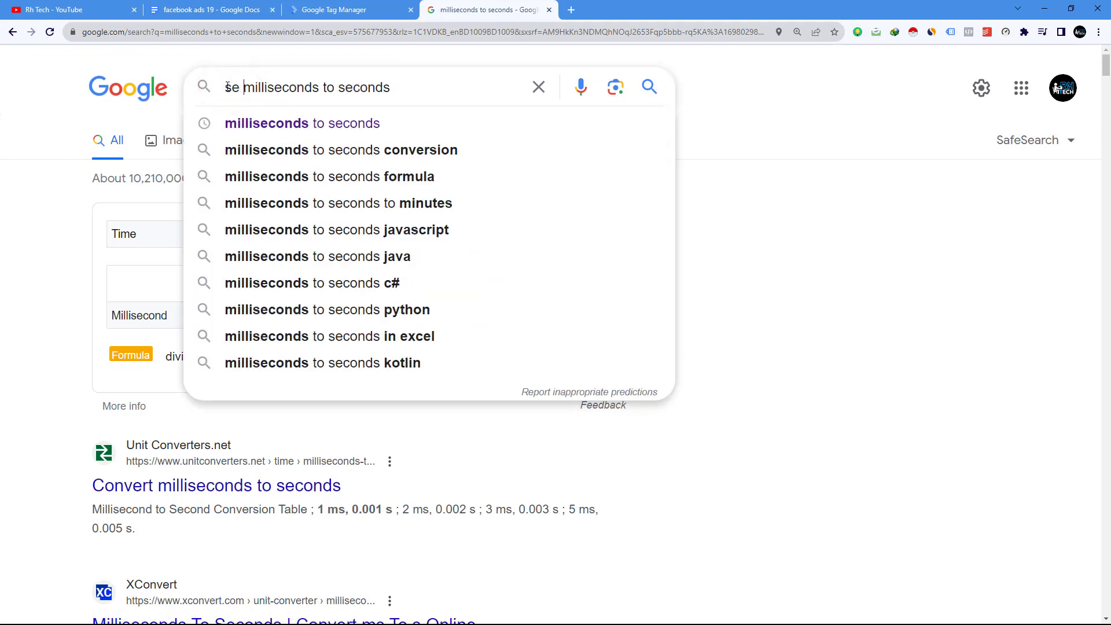
pyautogui.press('BackSpace')
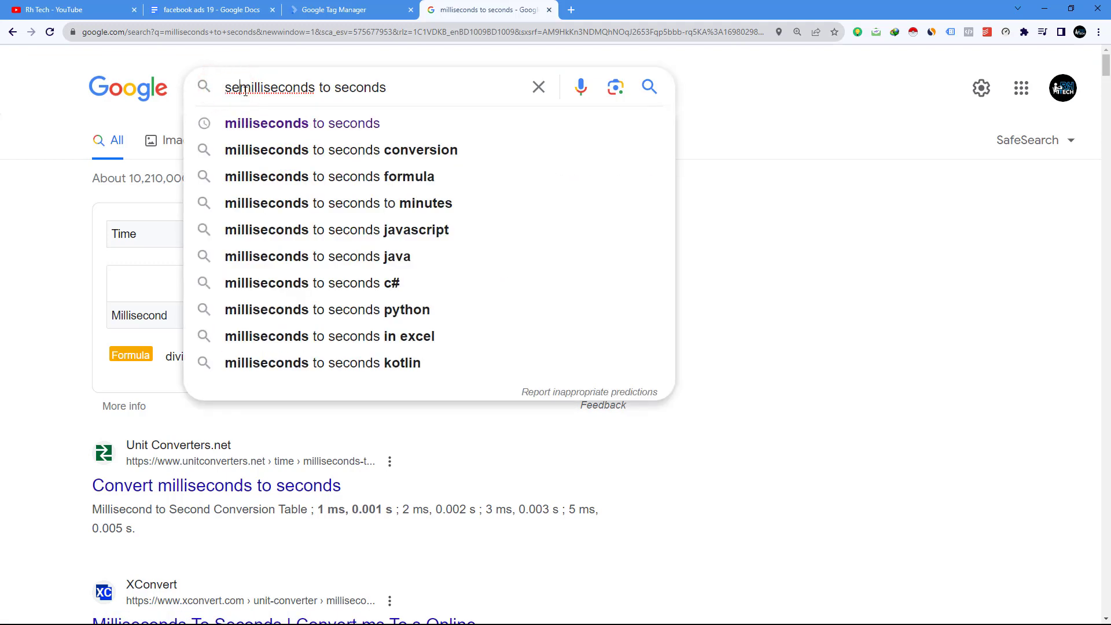
pyautogui.write('c')
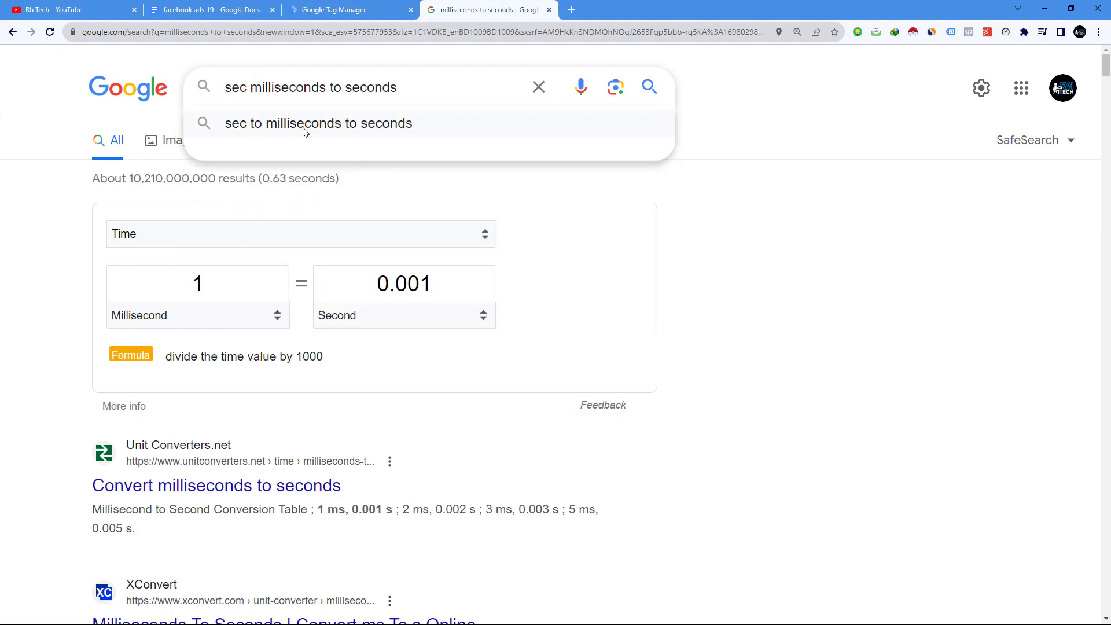
pyautogui.moveTo(330, 87); pyautogui.dragTo(588, 93)
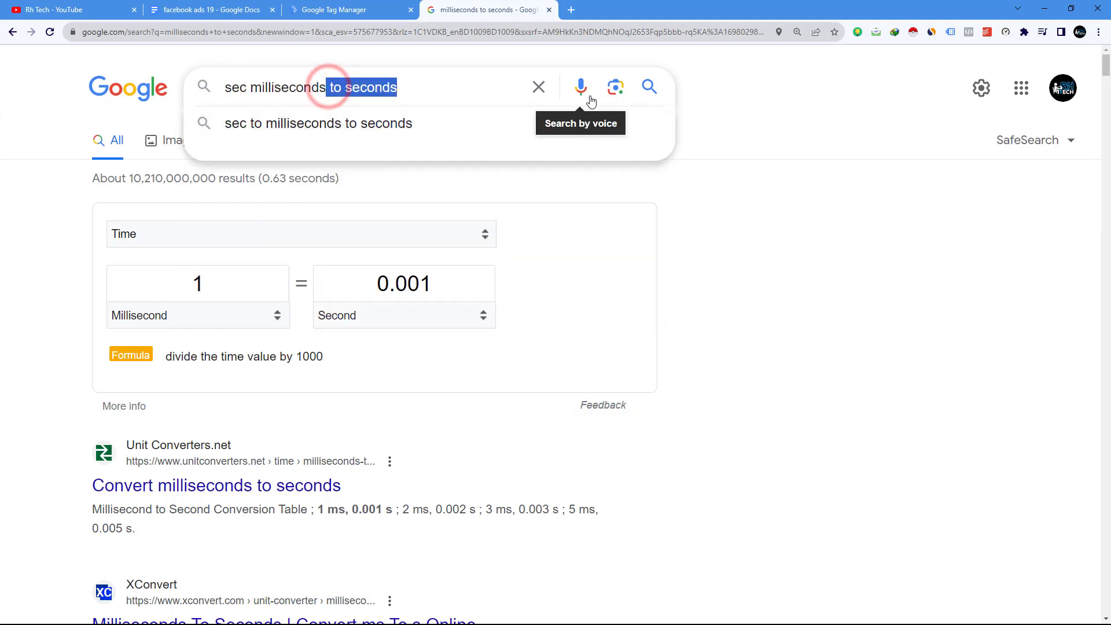
pyautogui.press('BackSpace')
pyautogui.click(251, 88)
pyautogui.write('to')
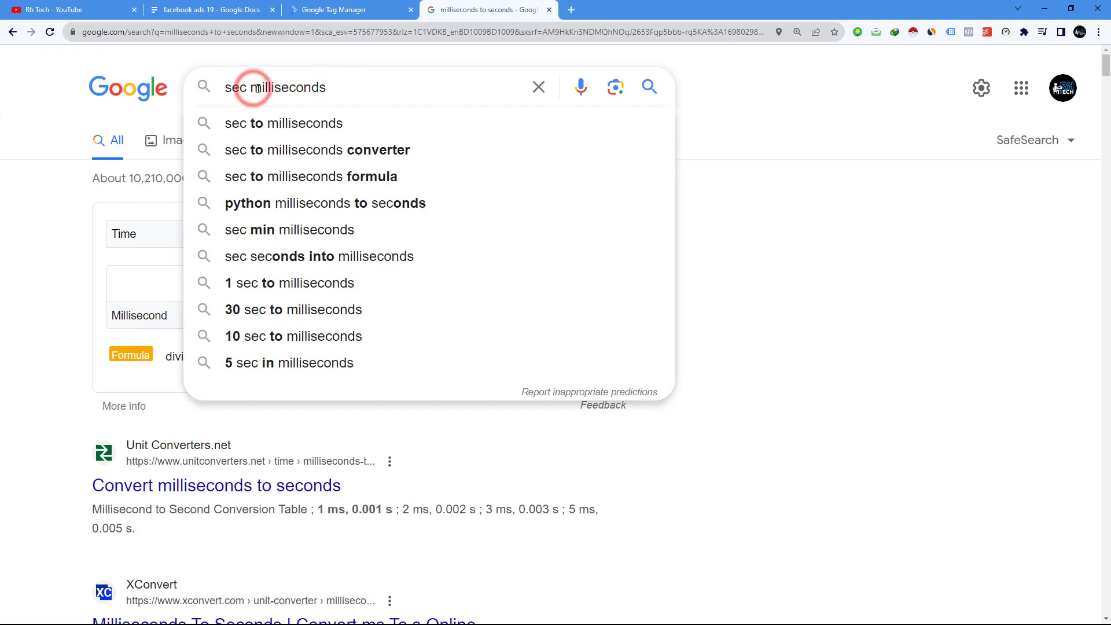
pyautogui.press('Return')
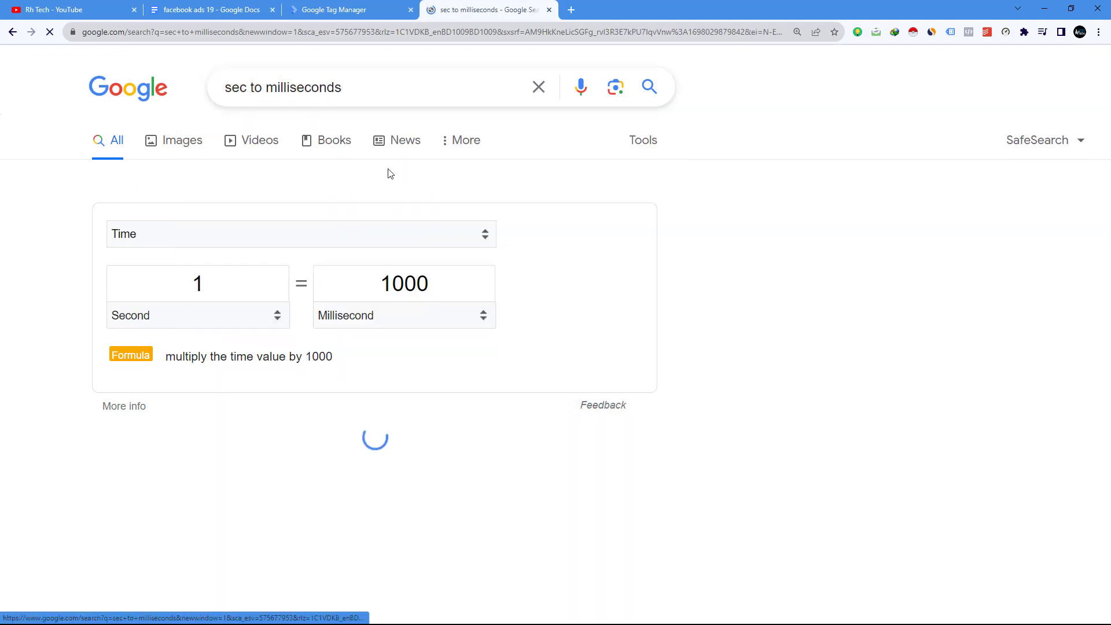
pyautogui.doubleClick(212, 287)
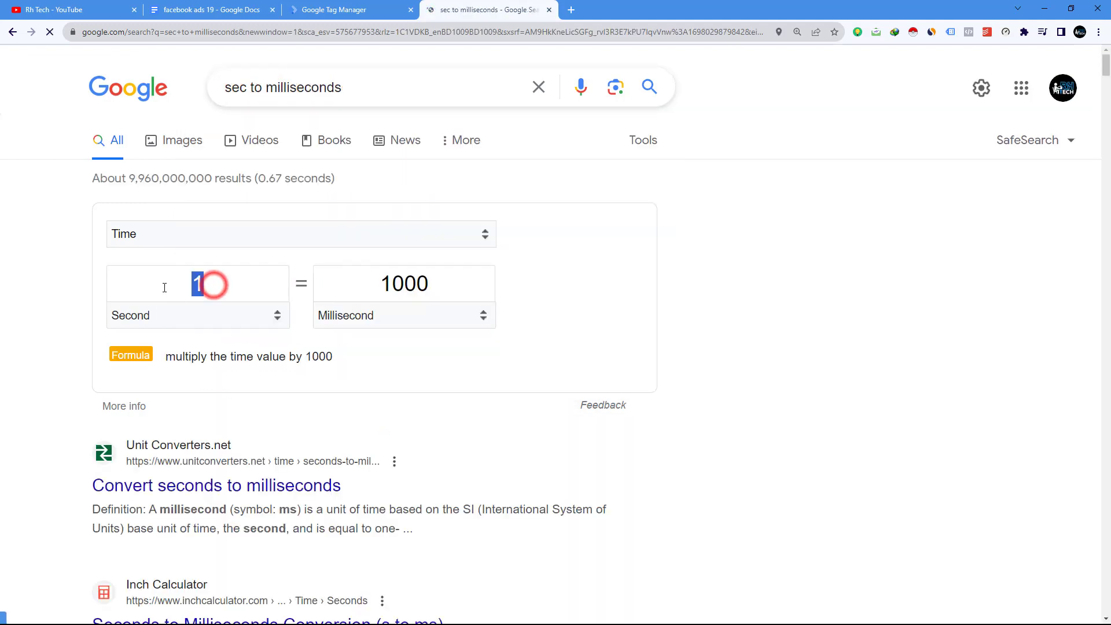
pyautogui.moveTo(389, 282); pyautogui.dragTo(447, 282)
pyautogui.doubleClick(389, 282)
# Step: Return to Google Tag Manager and set the timer interval to 20000 milliseconds, rechecking the conversion on the search page
pyautogui.click(365, 10)
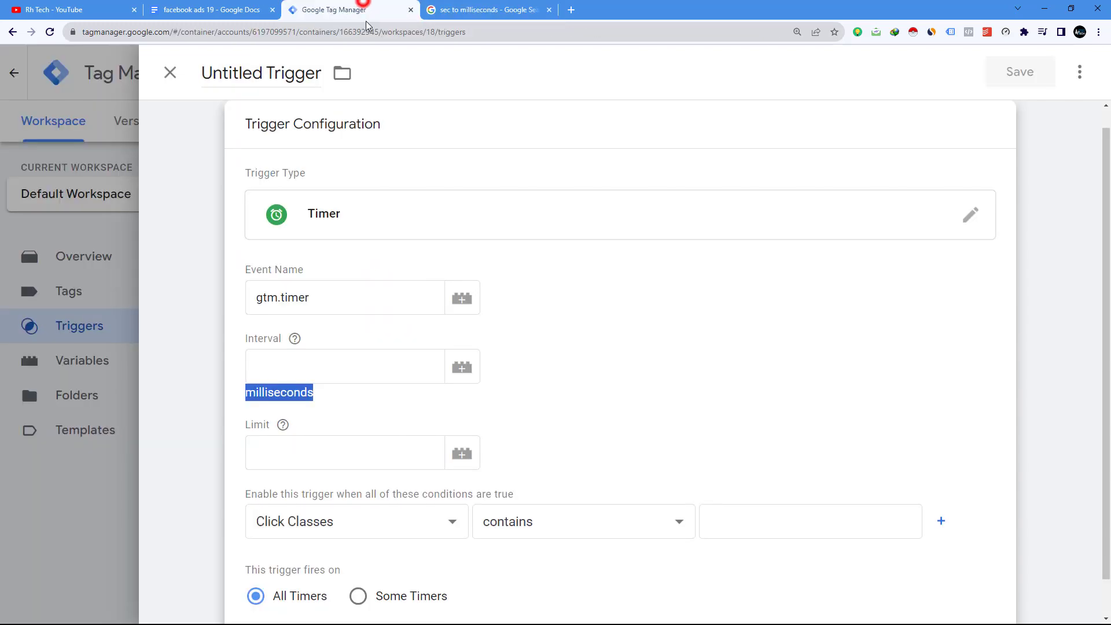
pyautogui.click(293, 370)
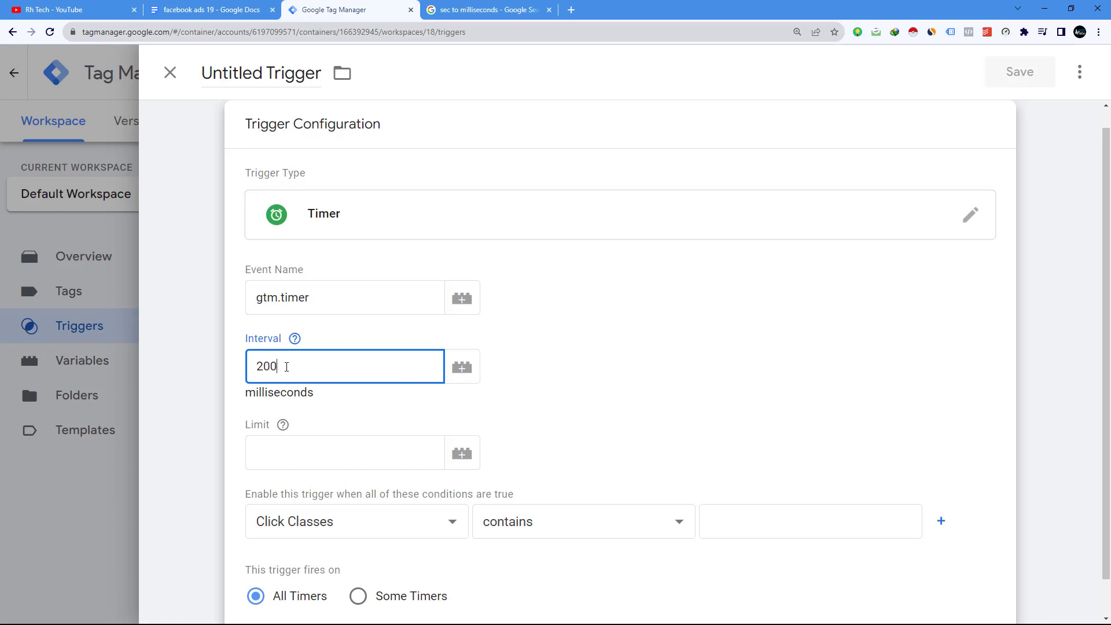
pyautogui.click(488, 9)
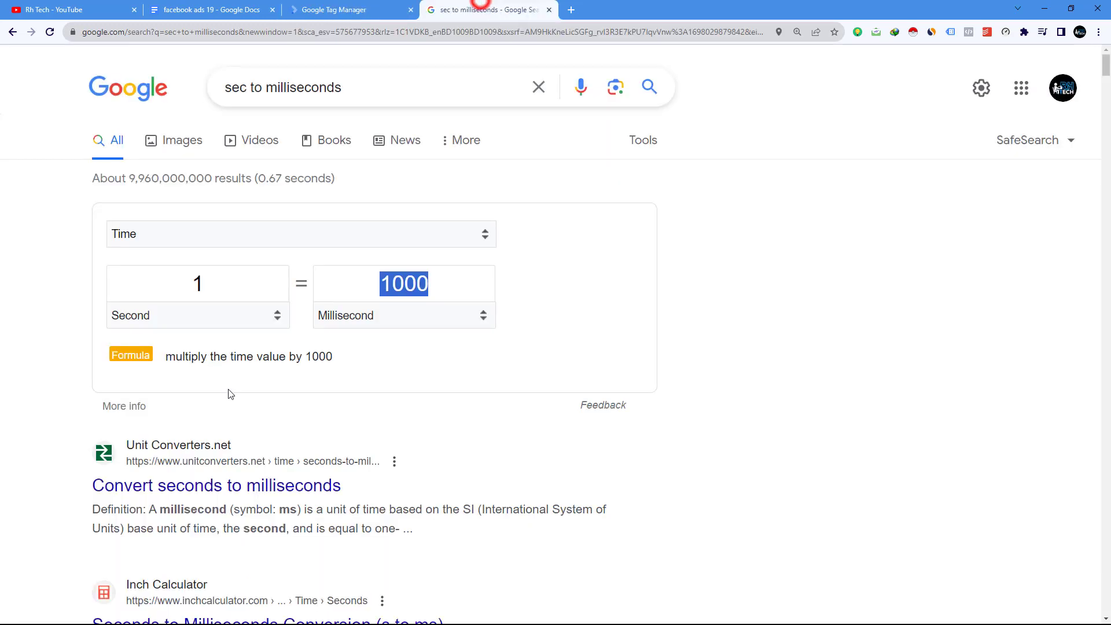
pyautogui.click(342, 8)
pyautogui.scroll(-1, 417, 372)
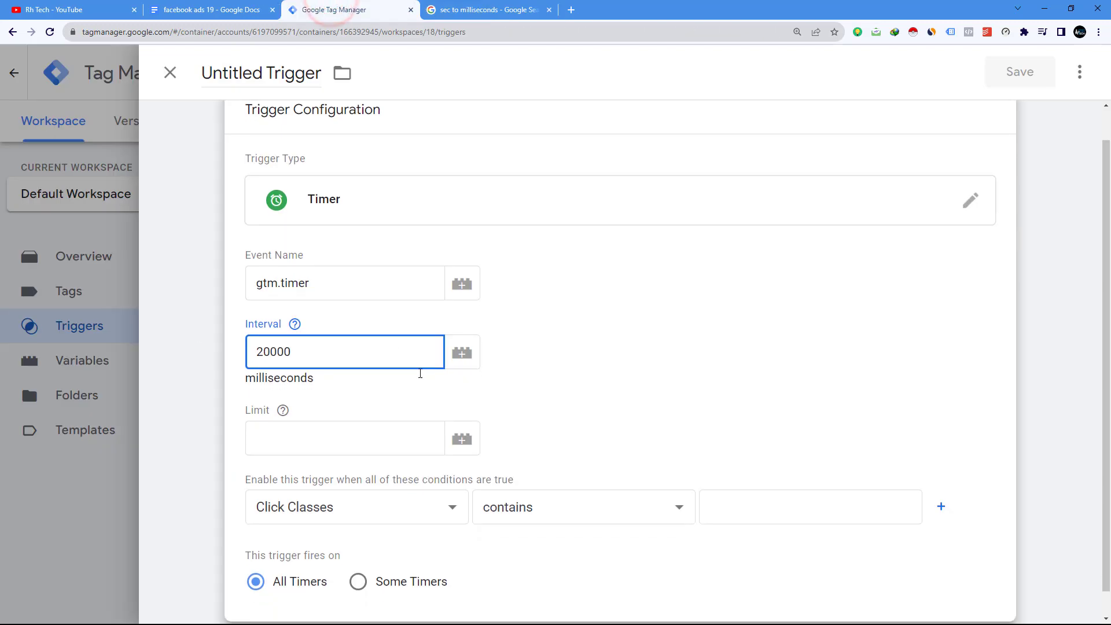
# Step: Set the timer trigger's limit to 1 and review its interval and the label of the enabling conditions
pyautogui.click(266, 415)
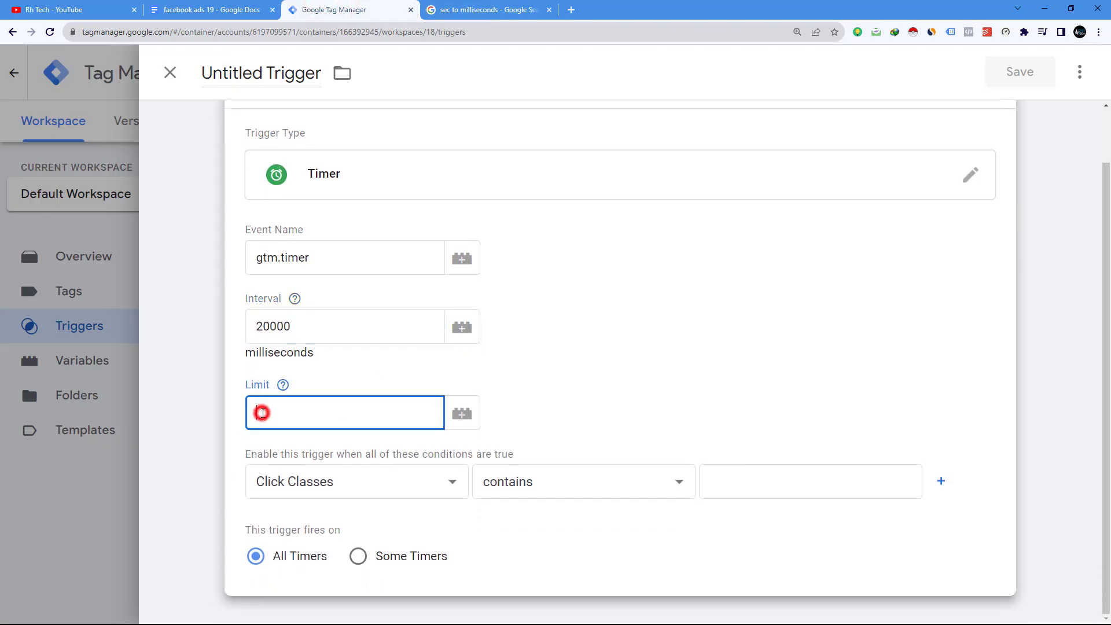
pyautogui.write('1')
pyautogui.click(305, 327)
pyautogui.doubleClick(307, 325)
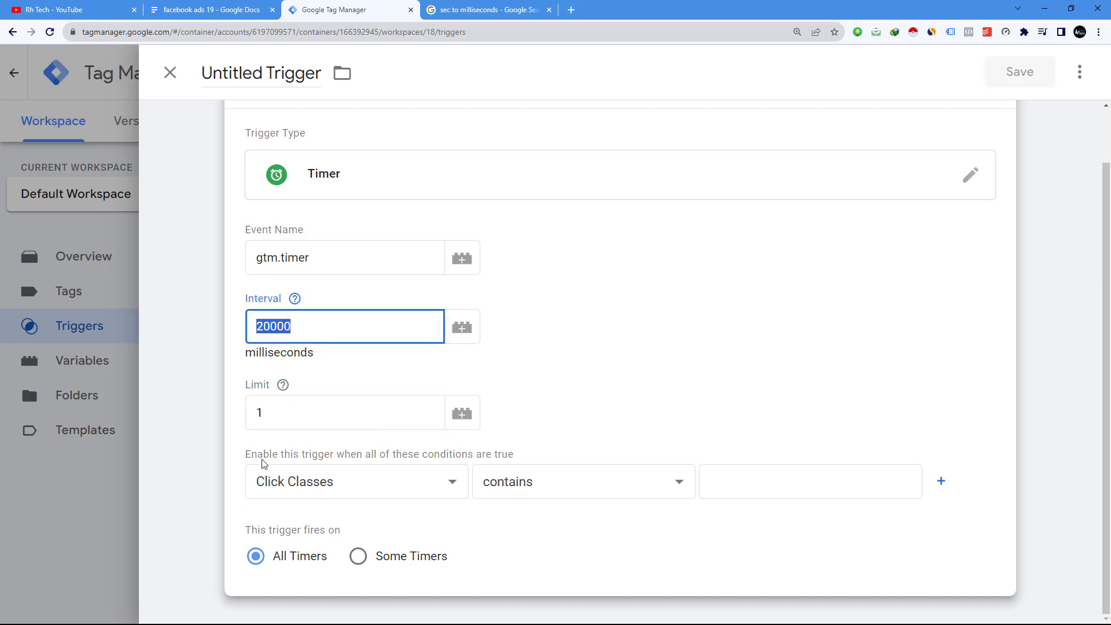
pyautogui.moveTo(246, 455); pyautogui.dragTo(517, 465)
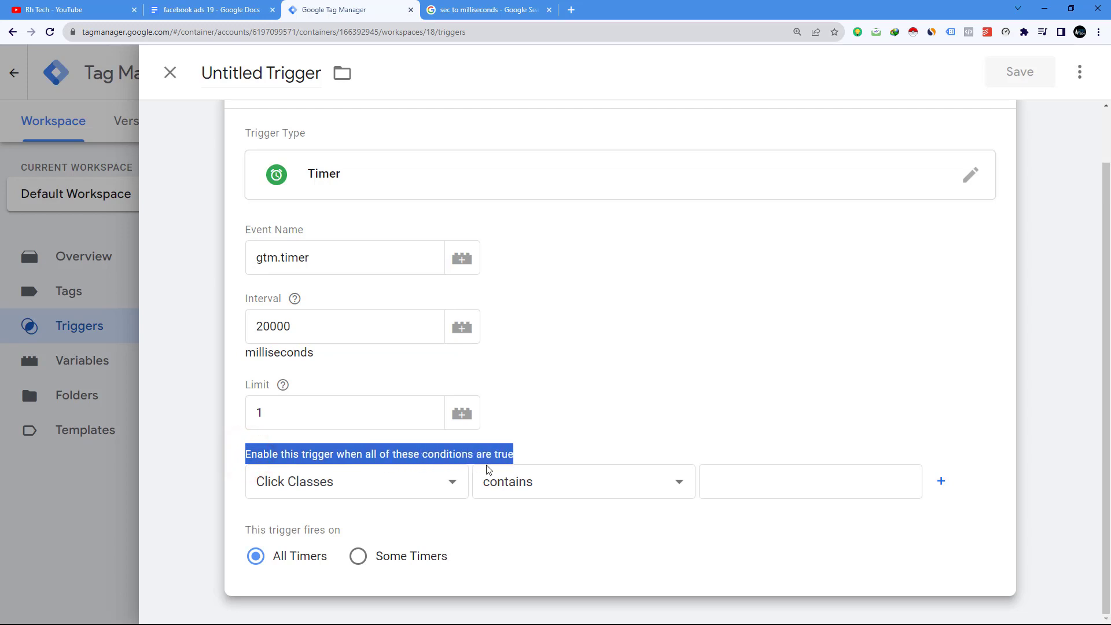
# Step: Choose Event as the variable in the timer trigger's enabling condition
pyautogui.click(302, 482)
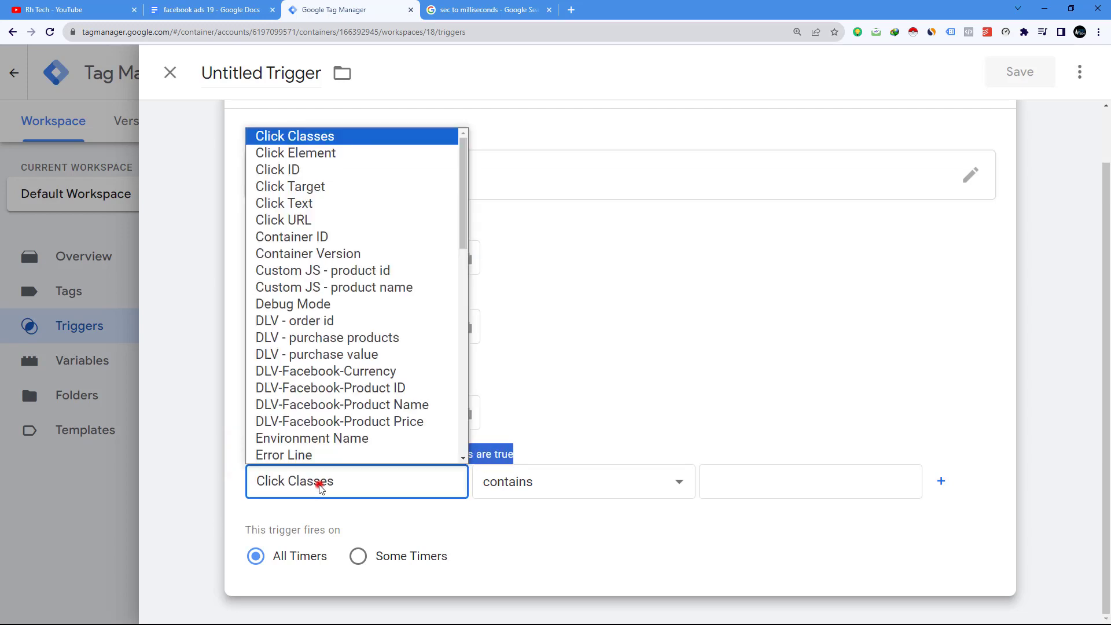
pyautogui.press('e')
pyautogui.scroll(1, 318, 483)
pyautogui.scroll(-1, 387, 308)
pyautogui.scroll(-4, 386, 309)
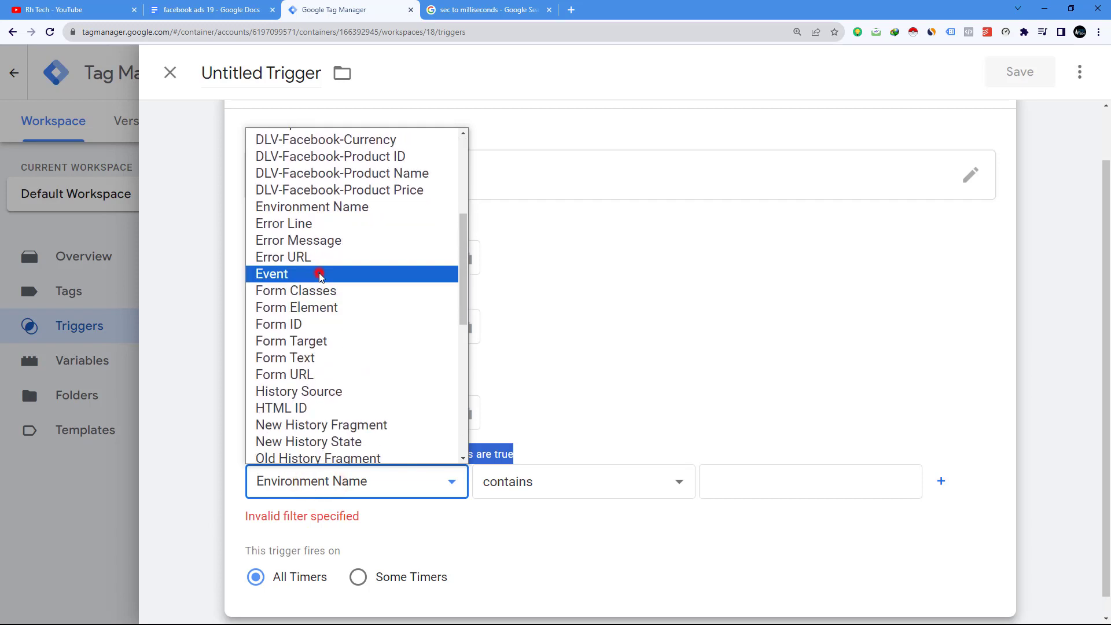
pyautogui.click(318, 273)
pyautogui.click(583, 395)
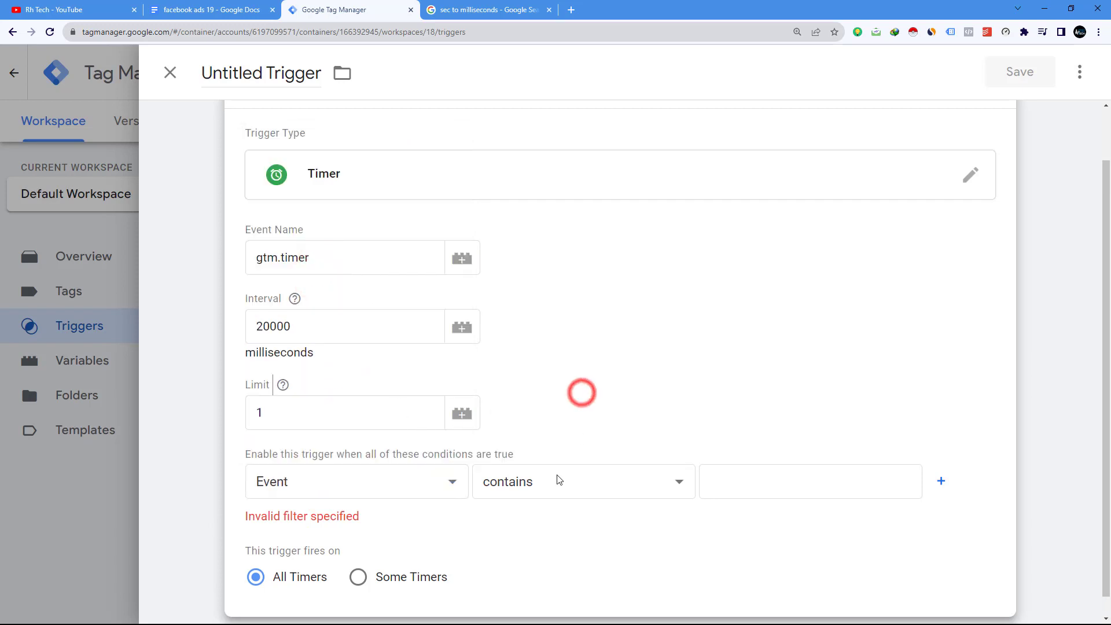
# Step: Complete the Event condition with the matches RegEx operator and the value ".*"
pyautogui.click(569, 483)
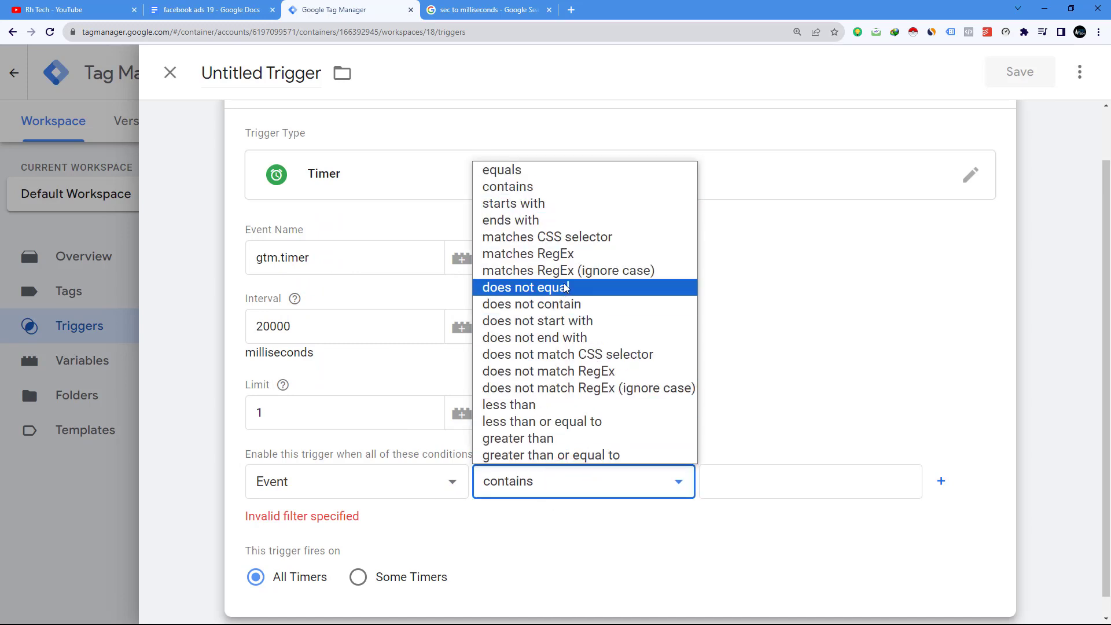
pyautogui.click(526, 257)
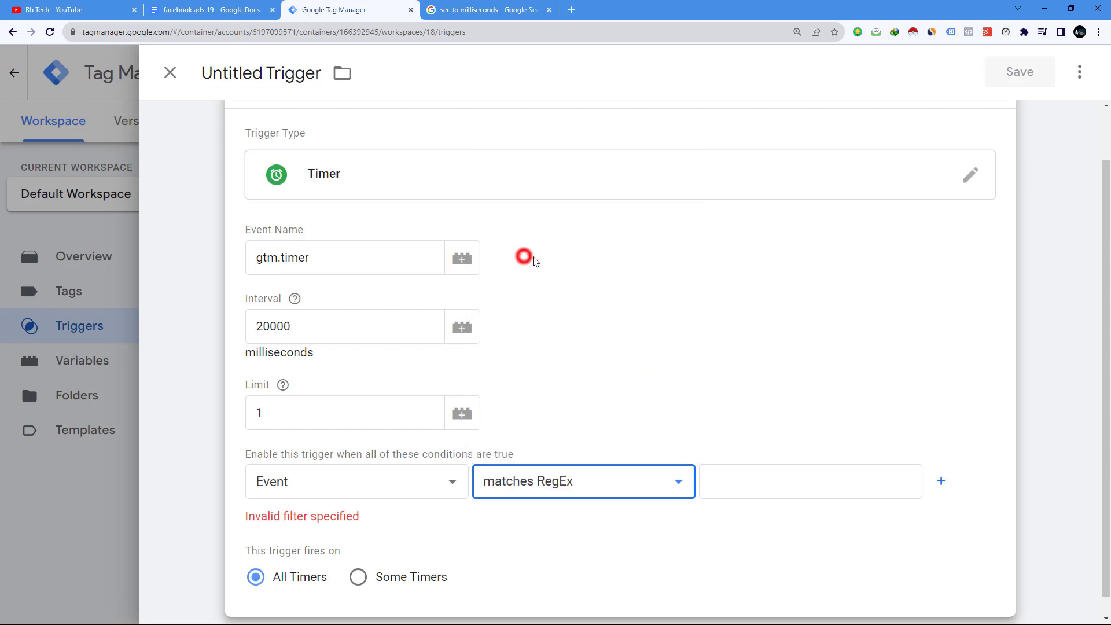
pyautogui.scroll(1, 309, 371)
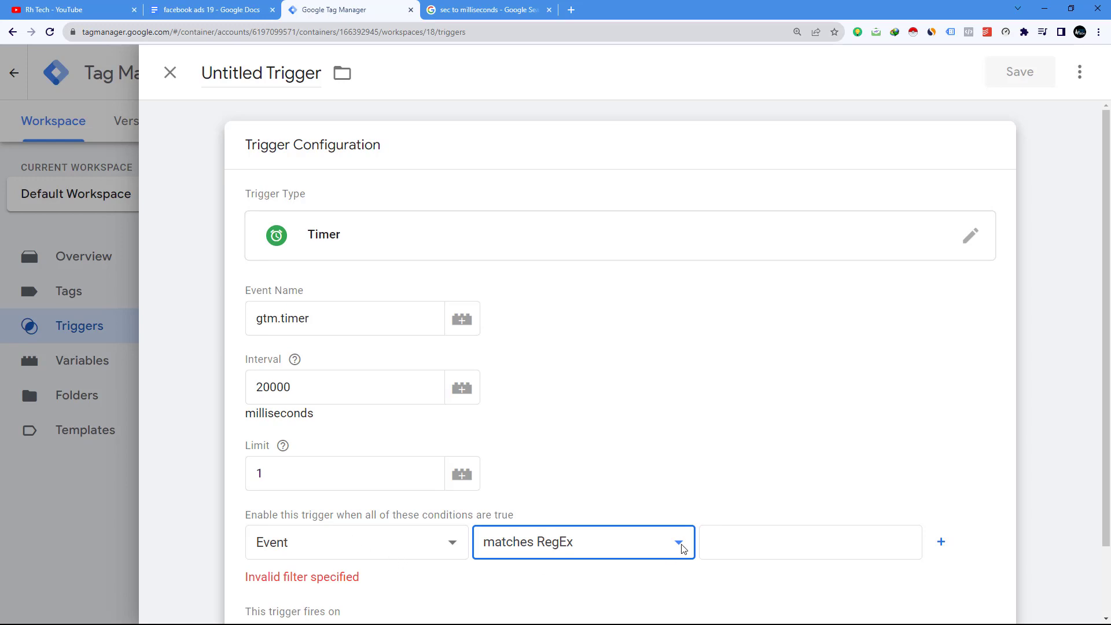
pyautogui.click(730, 538)
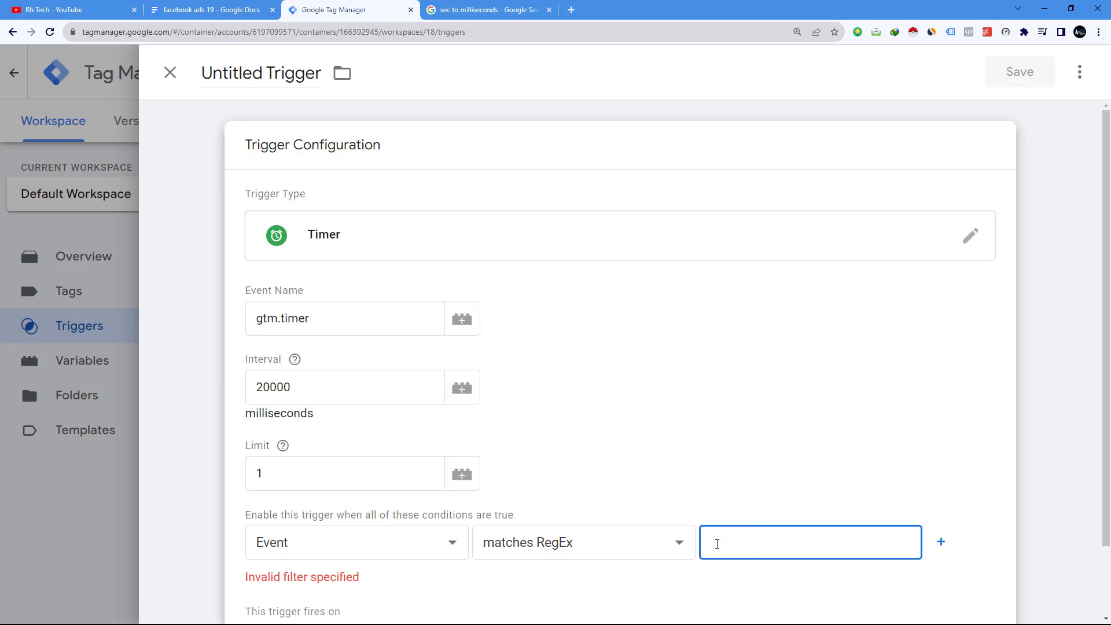
pyautogui.write('.*')
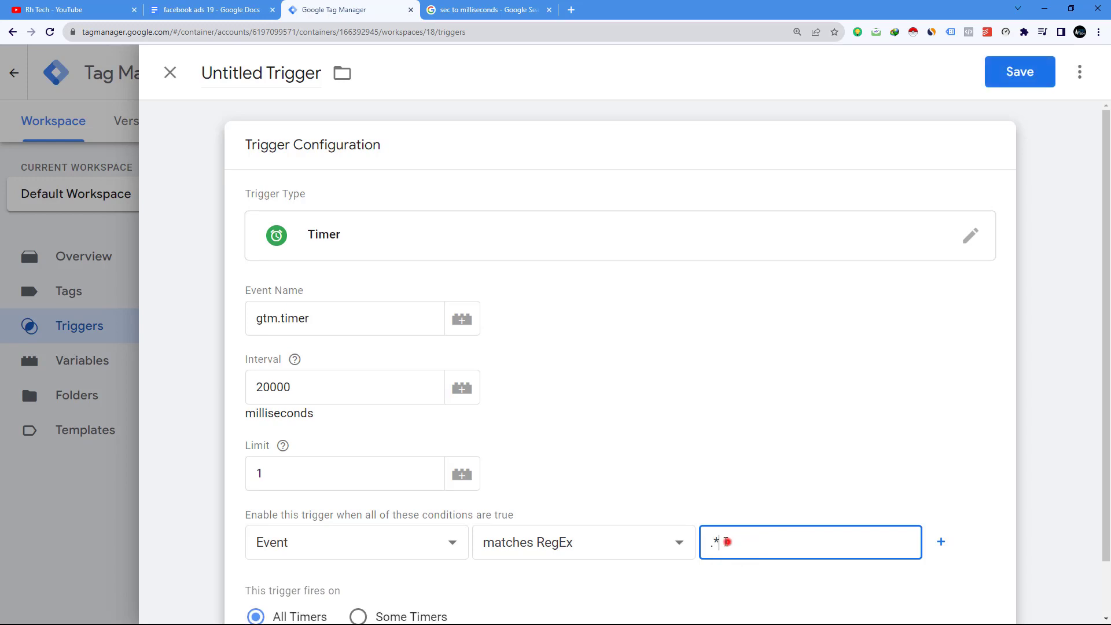
pyautogui.doubleClick(727, 542)
# Step: Rename the timer trigger "20 sec Trigger" and save it
pyautogui.click(268, 73)
pyautogui.doubleClick(255, 73)
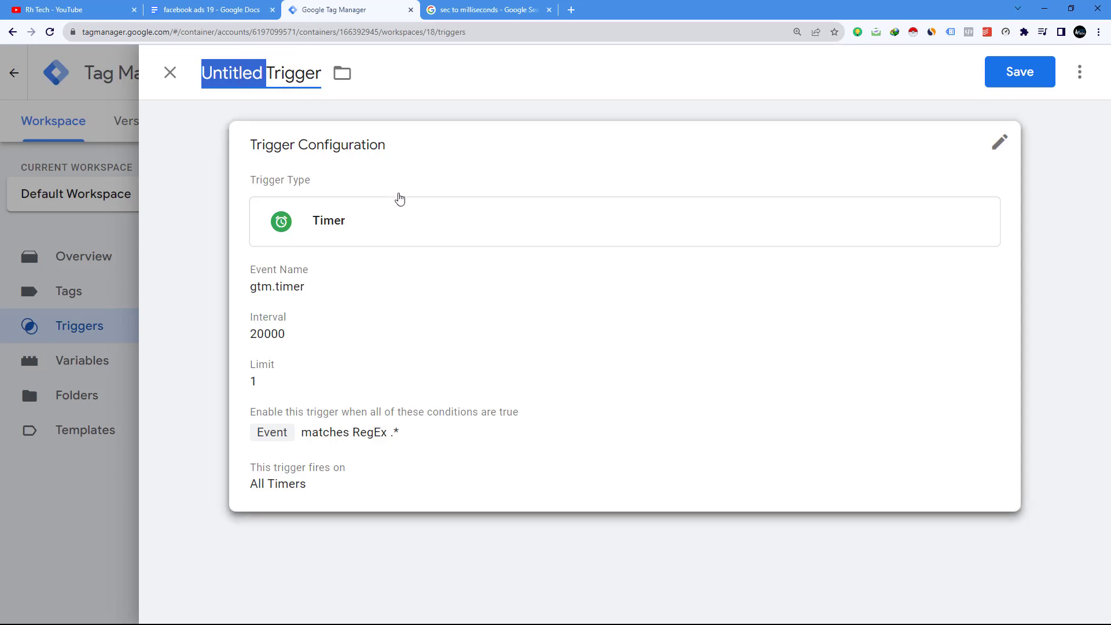
pyautogui.write('20 ')
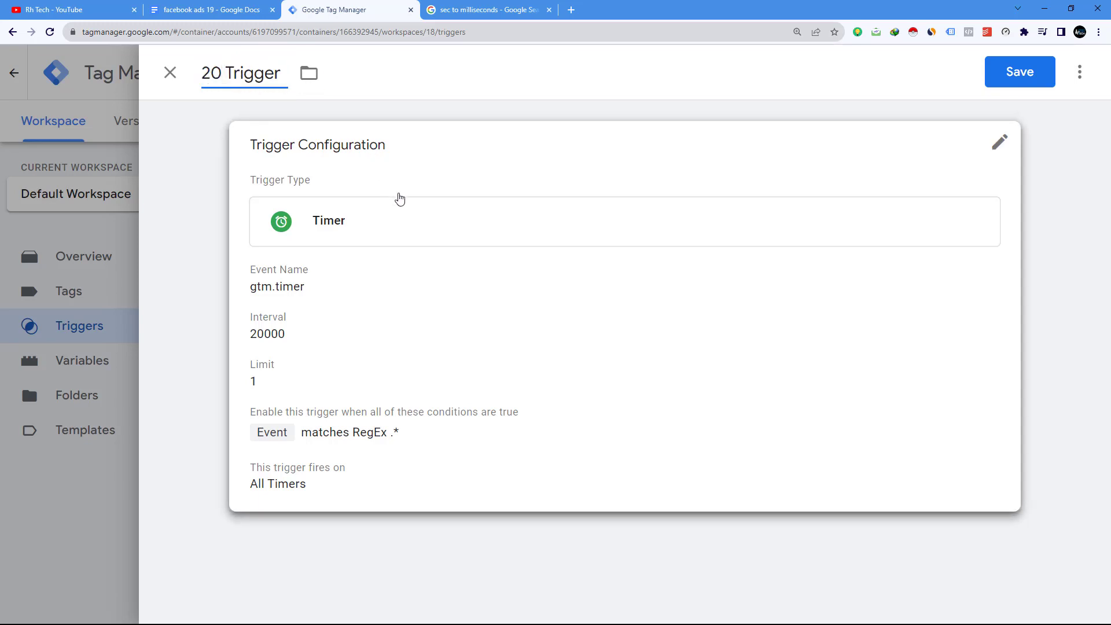
pyautogui.write('sec')
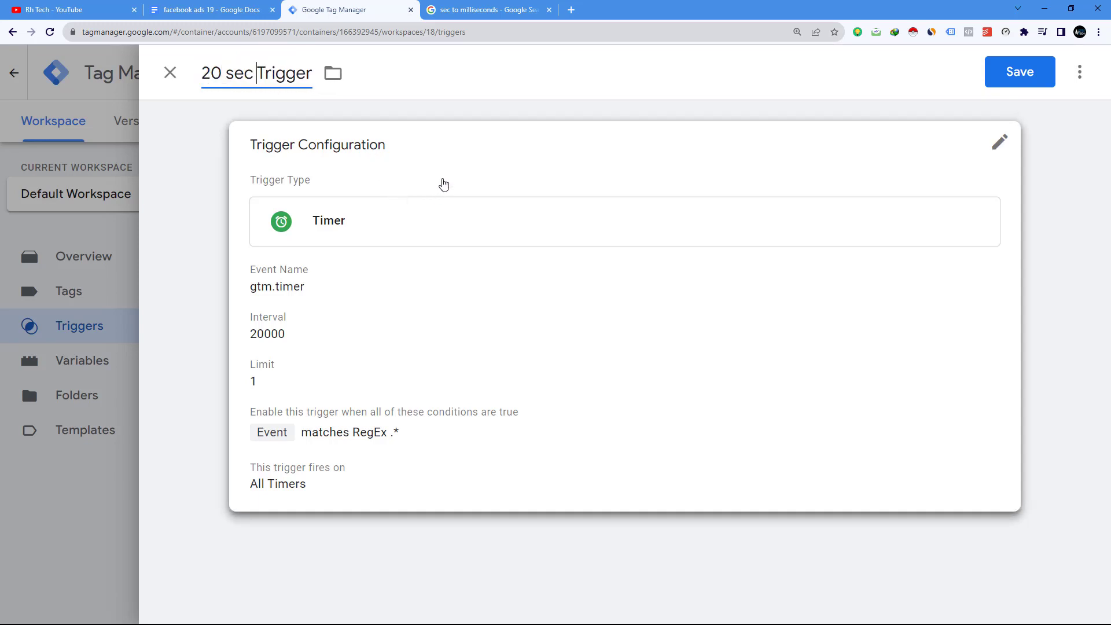
pyautogui.click(1017, 70)
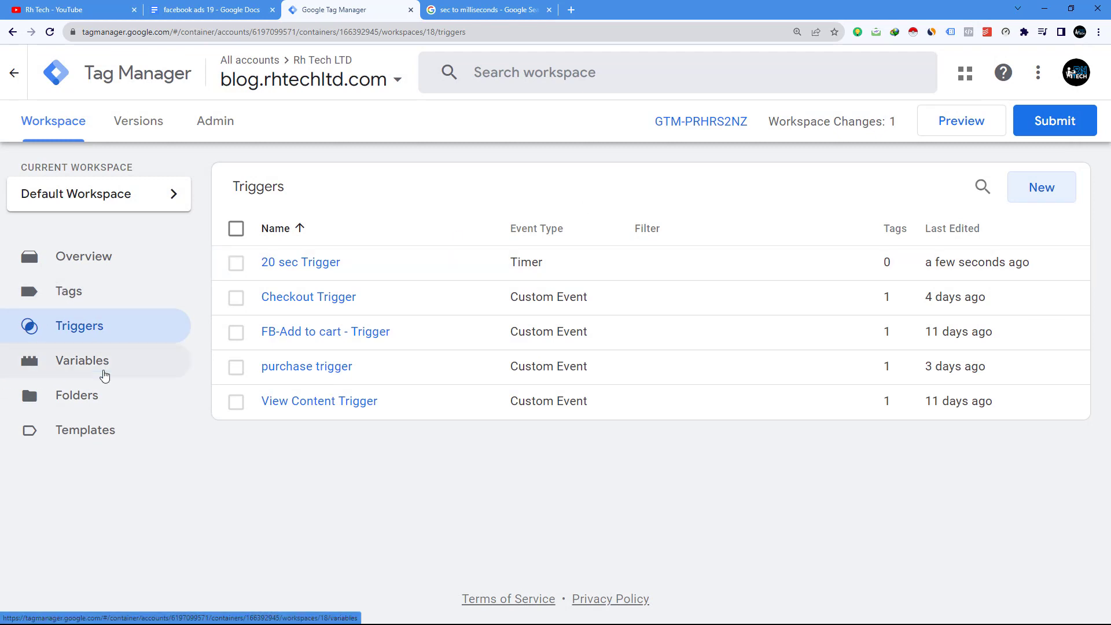
# Step: Create a new tag and assign "20 sec Trigger" as its firing trigger
pyautogui.click(78, 295)
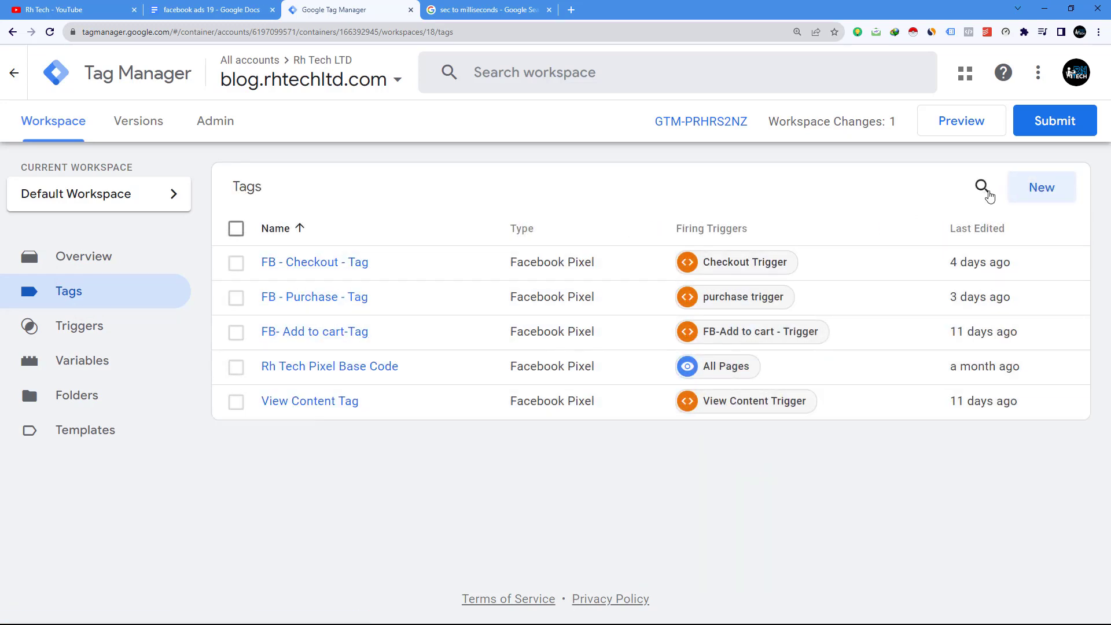
pyautogui.click(1036, 188)
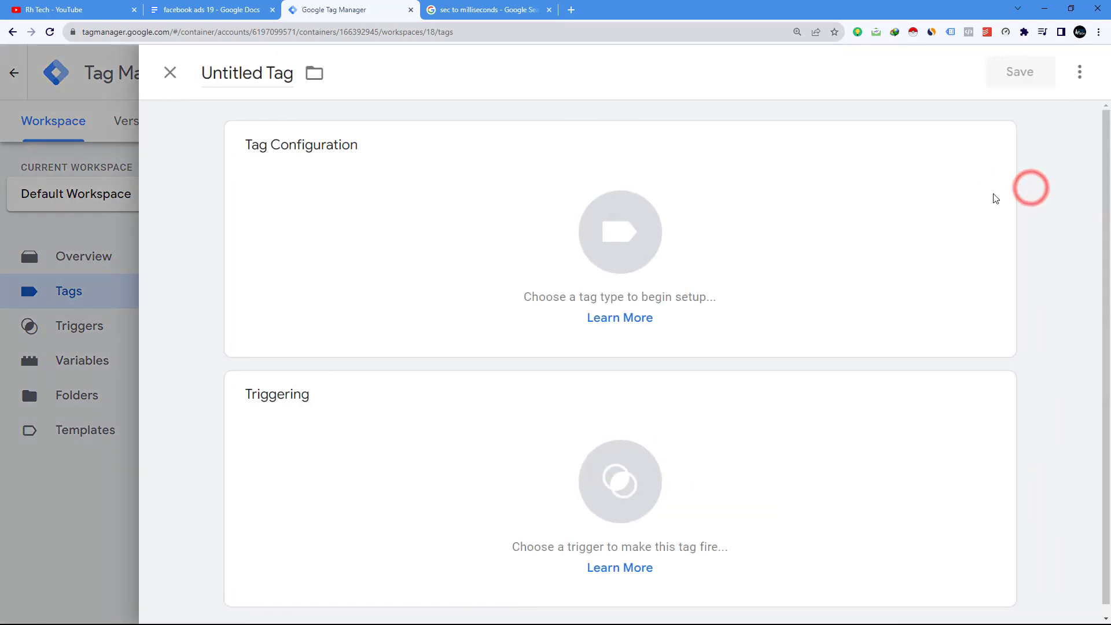
pyautogui.click(377, 372)
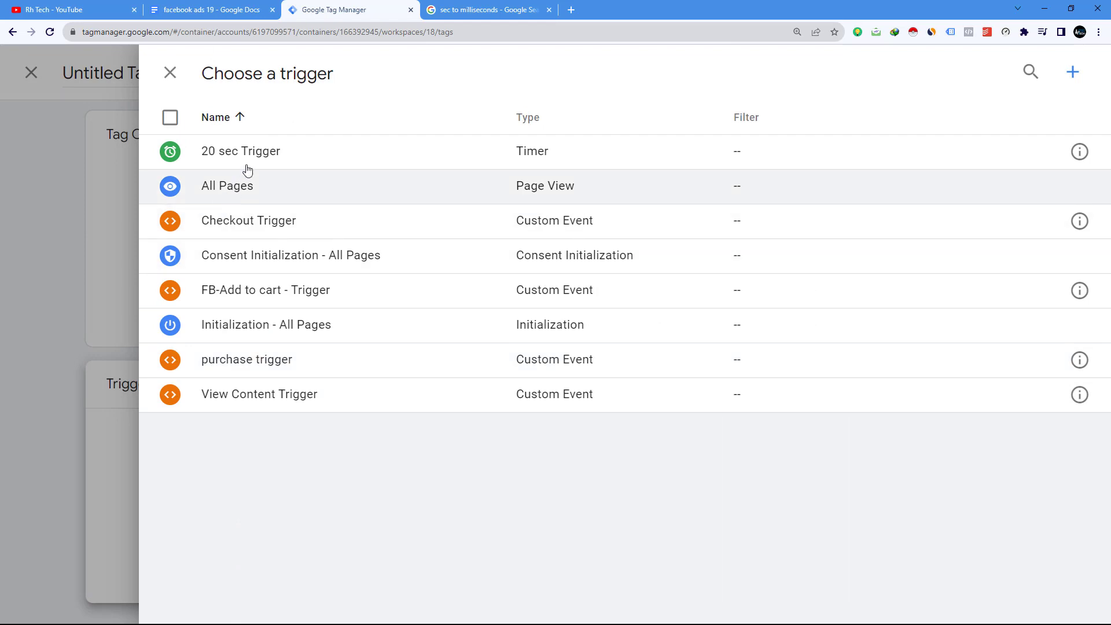
pyautogui.click(249, 153)
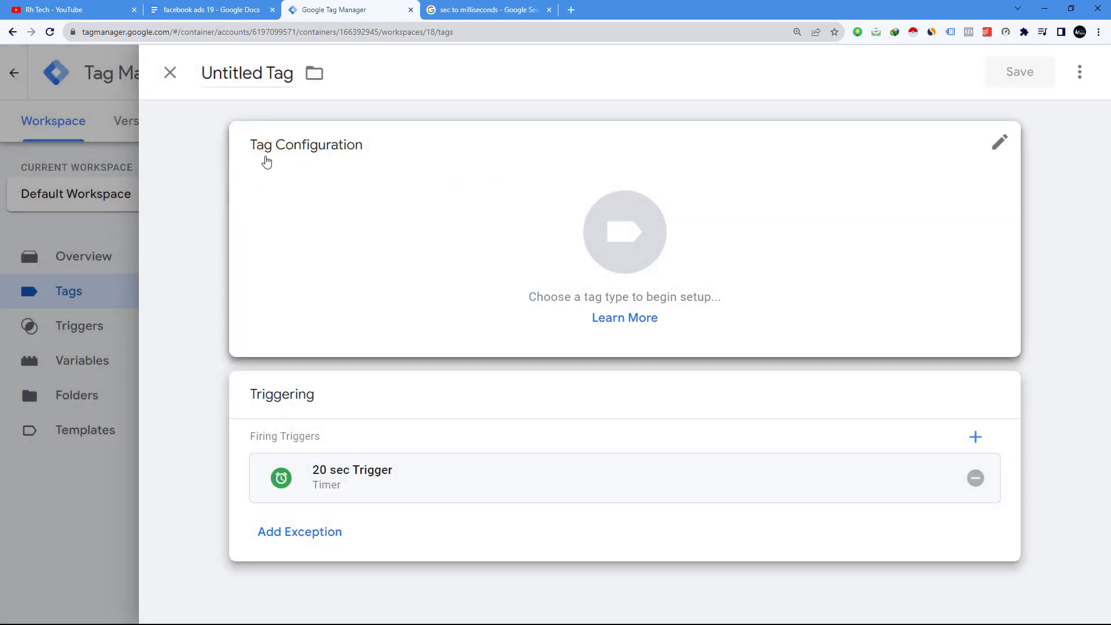
# Step: Set the new tag's type to the Facebook Pixel template by facebookarchive
pyautogui.click(330, 151)
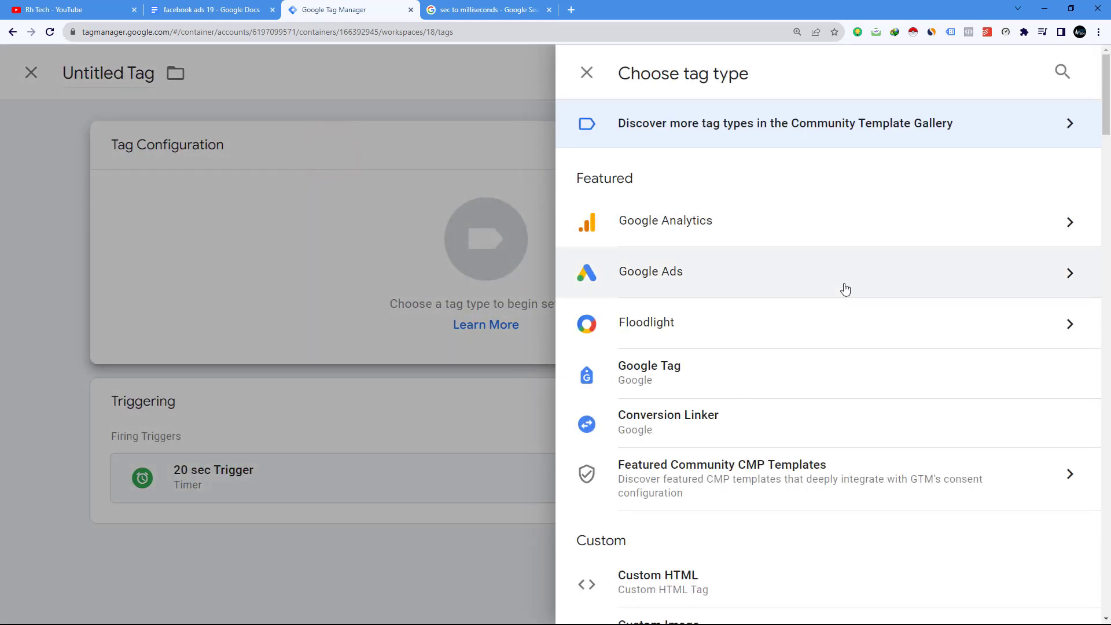
pyautogui.scroll(-9, 842, 289)
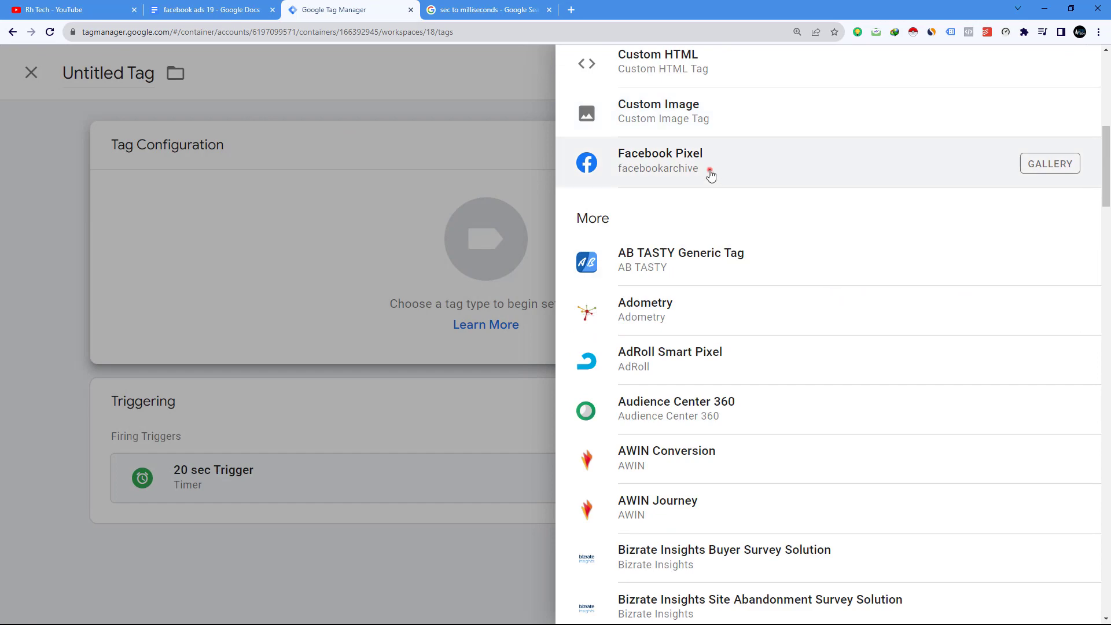
pyautogui.click(710, 172)
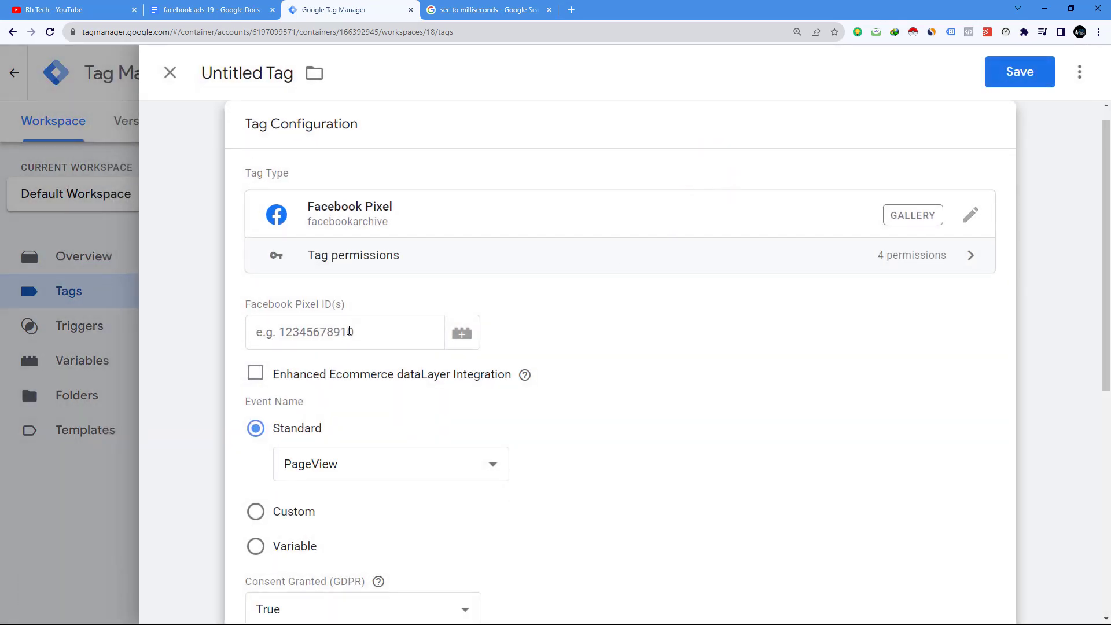
# Step: Fill the tag's Facebook Pixel ID with the "pixel id" constant variable
pyautogui.click(376, 333)
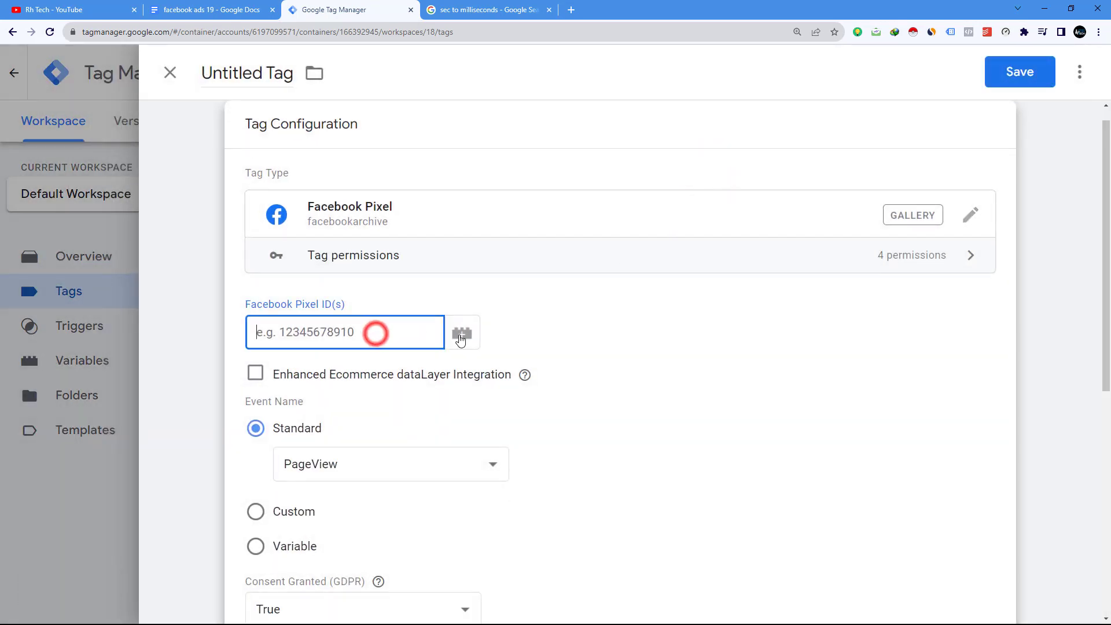
pyautogui.click(462, 333)
pyautogui.scroll(-8, 484, 375)
pyautogui.scroll(-10, 484, 375)
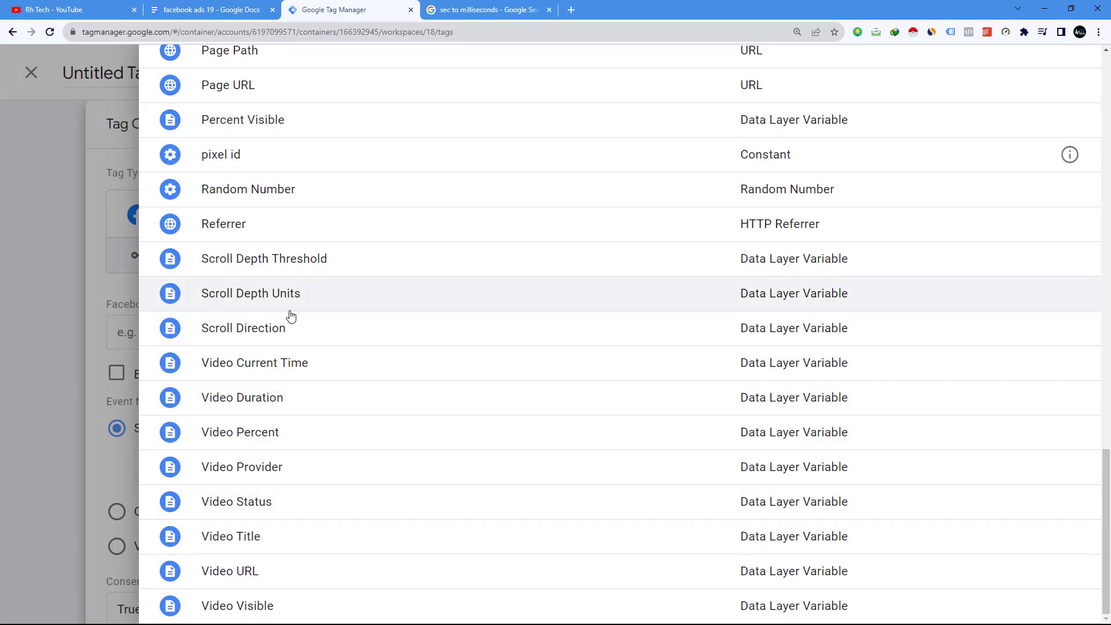
pyautogui.click(237, 165)
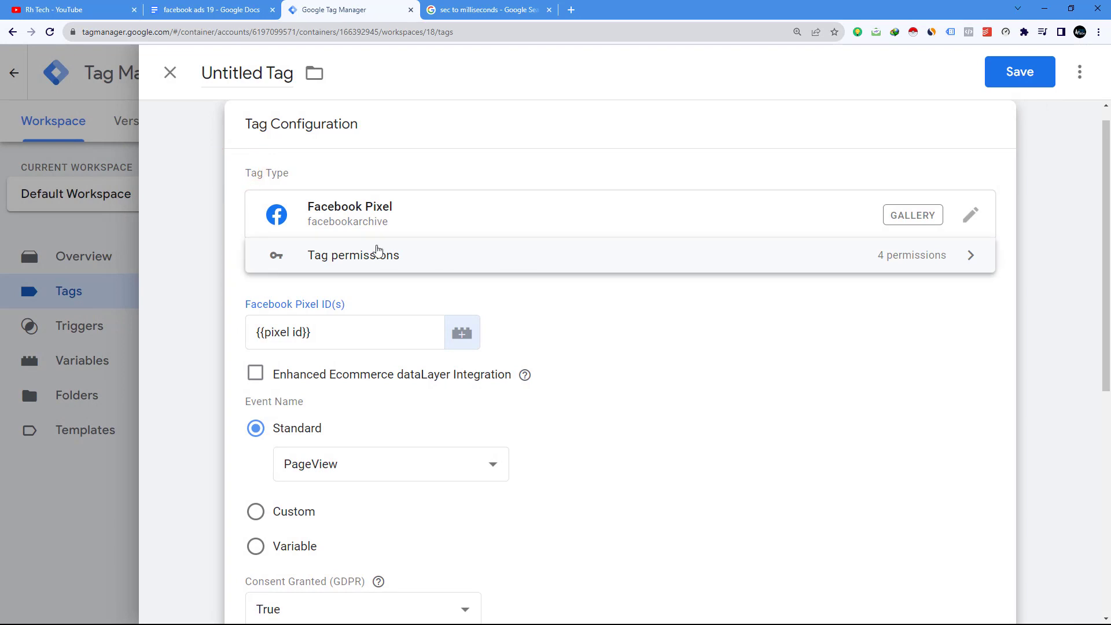
# Step: Switch the tag's event name to Custom and enter "20_sec_on_page"
pyautogui.scroll(-4, 435, 272)
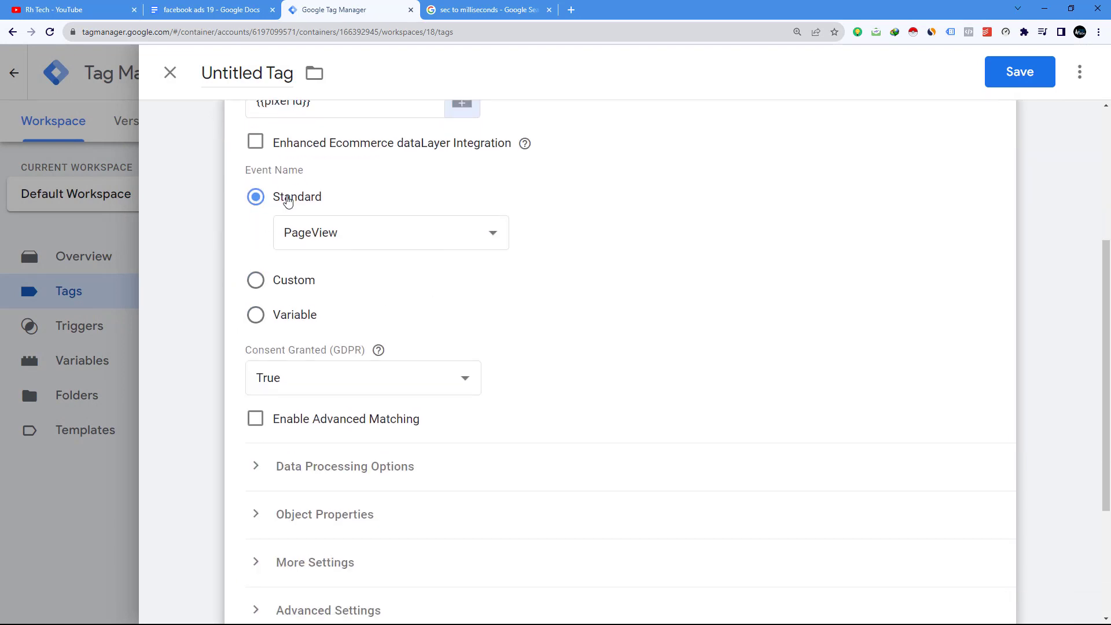
pyautogui.click(256, 282)
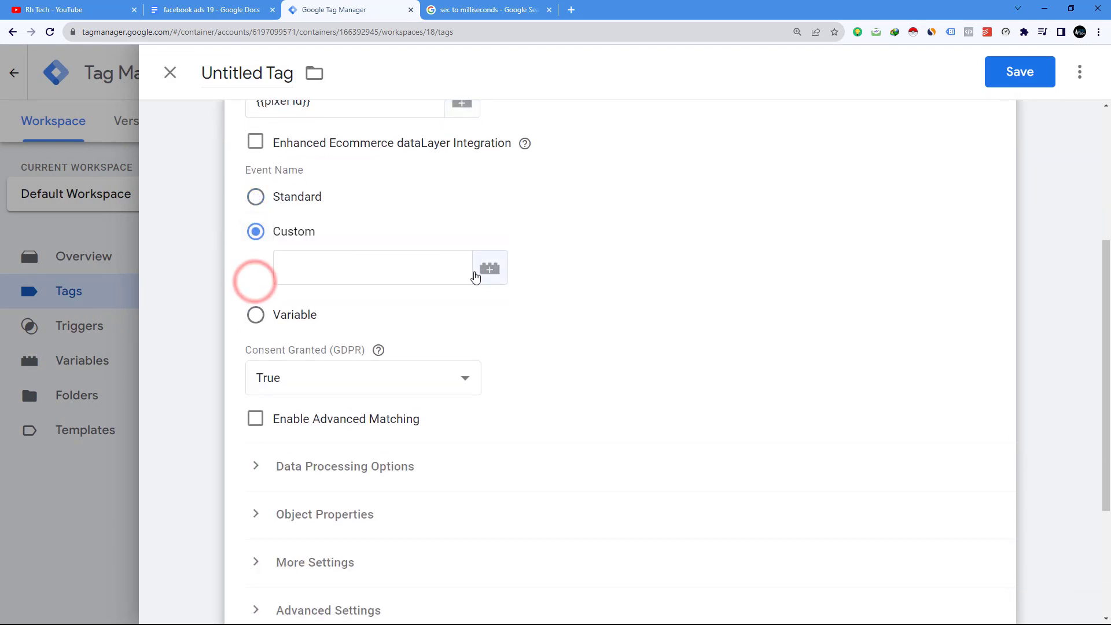
pyautogui.click(294, 271)
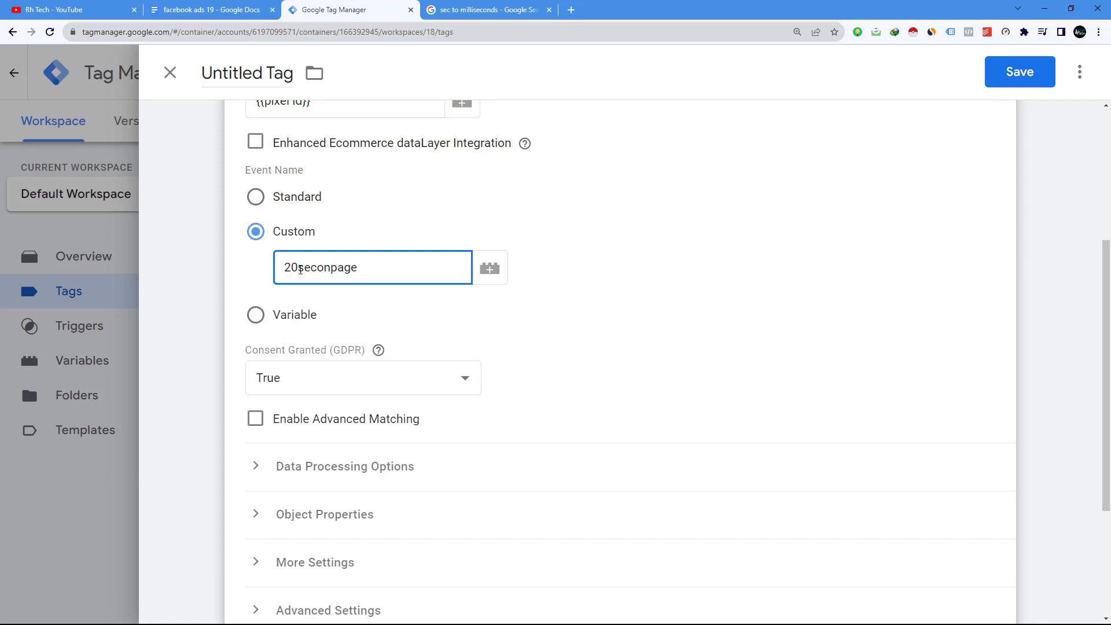
pyautogui.click(299, 269)
pyautogui.write('_')
pyautogui.click(324, 267)
pyautogui.write('_on_')
pyautogui.click(342, 266)
pyautogui.write('_')
# Step: Rename the tag "20 sec on page Tag" and save it
pyautogui.scroll(-2, 340, 265)
pyautogui.moveTo(266, 73); pyautogui.dragTo(191, 72)
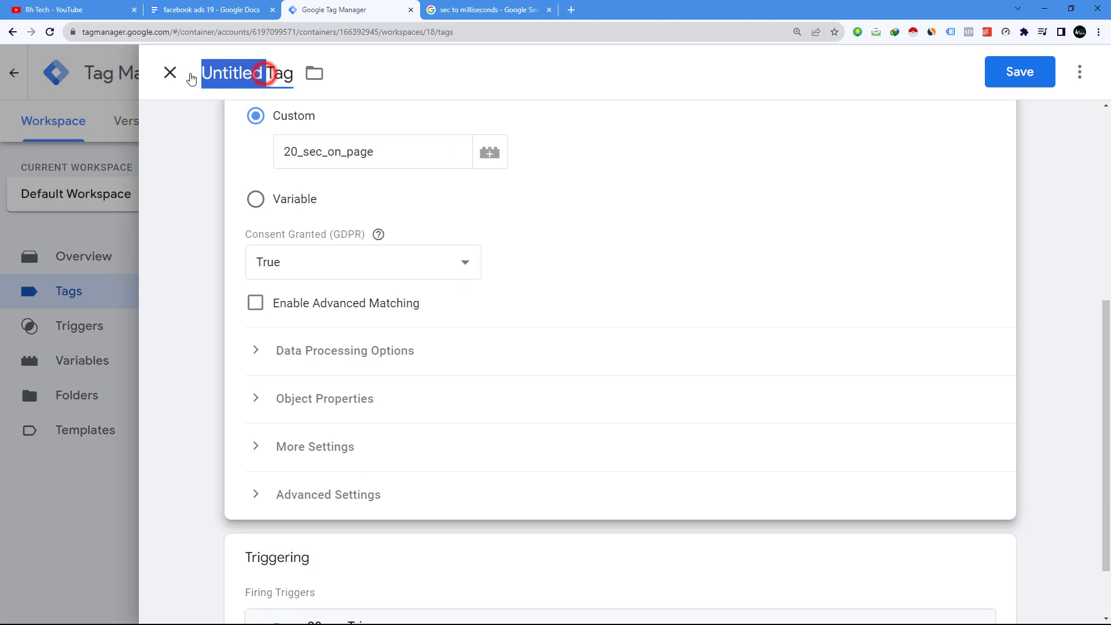
pyautogui.write('20 sec on ')
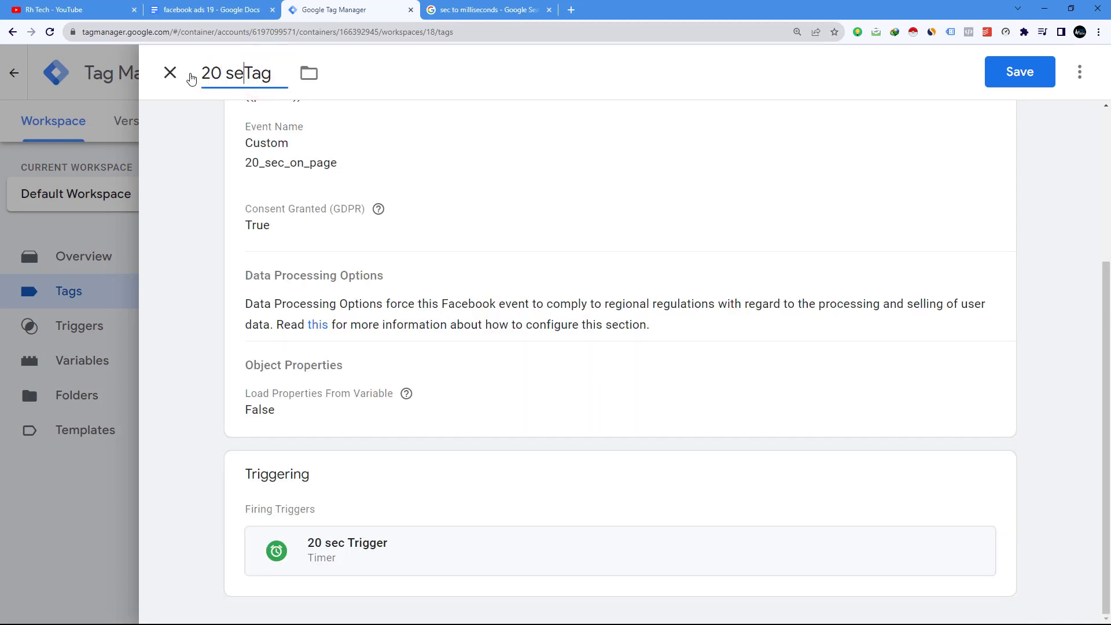
pyautogui.write('page')
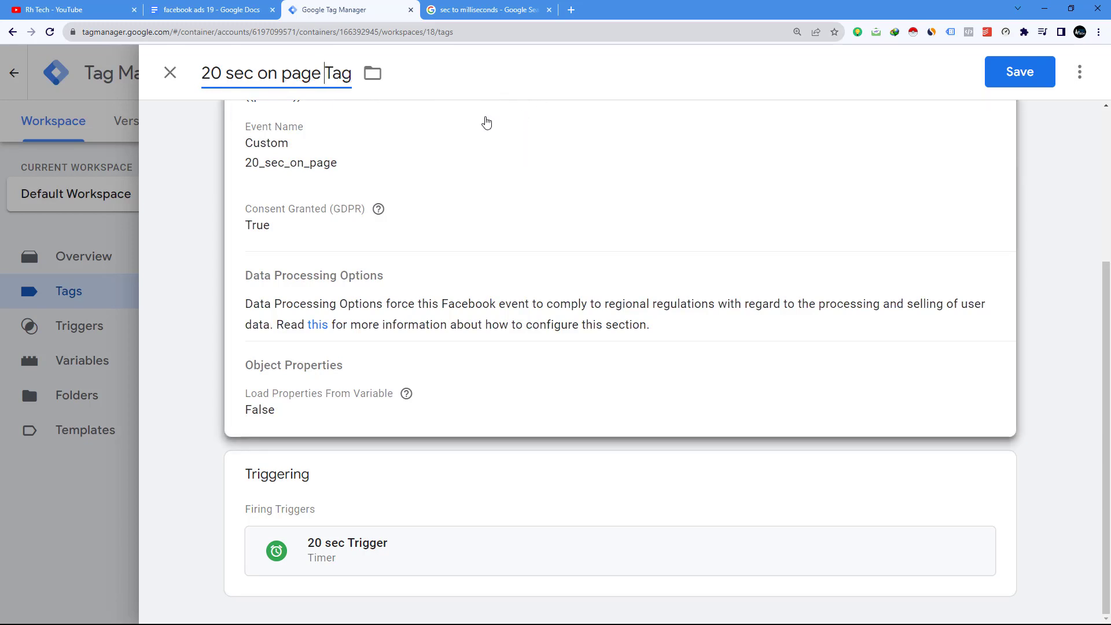
pyautogui.click(1013, 72)
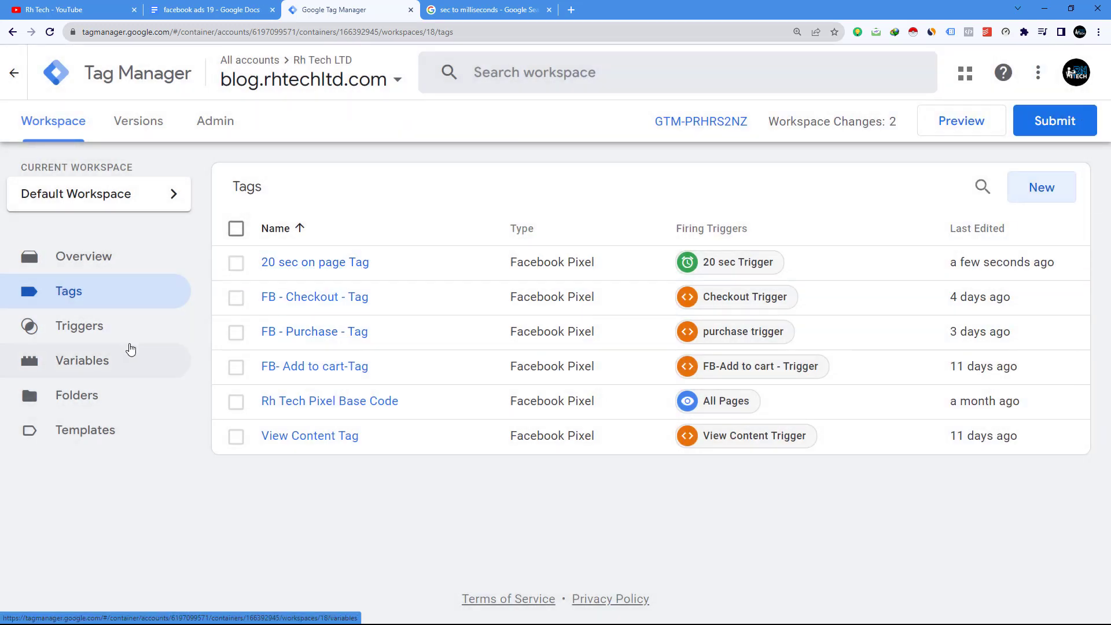
# Step: Publish the workspace changes to the Live environment without a version name or description, and return to the workspace overview
pyautogui.click(131, 331)
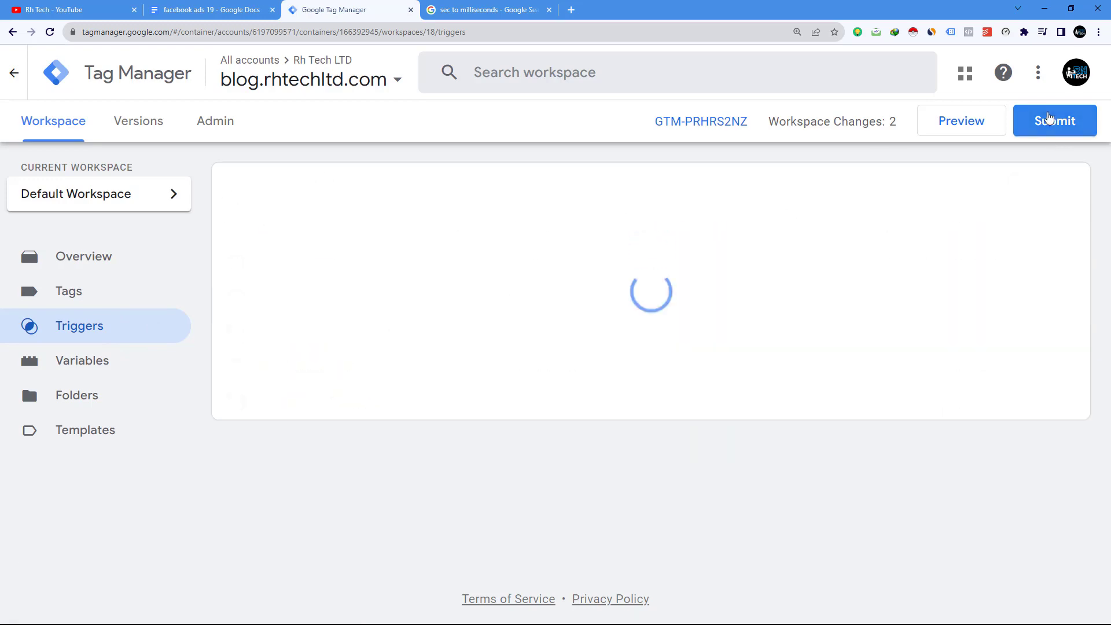
pyautogui.click(1050, 118)
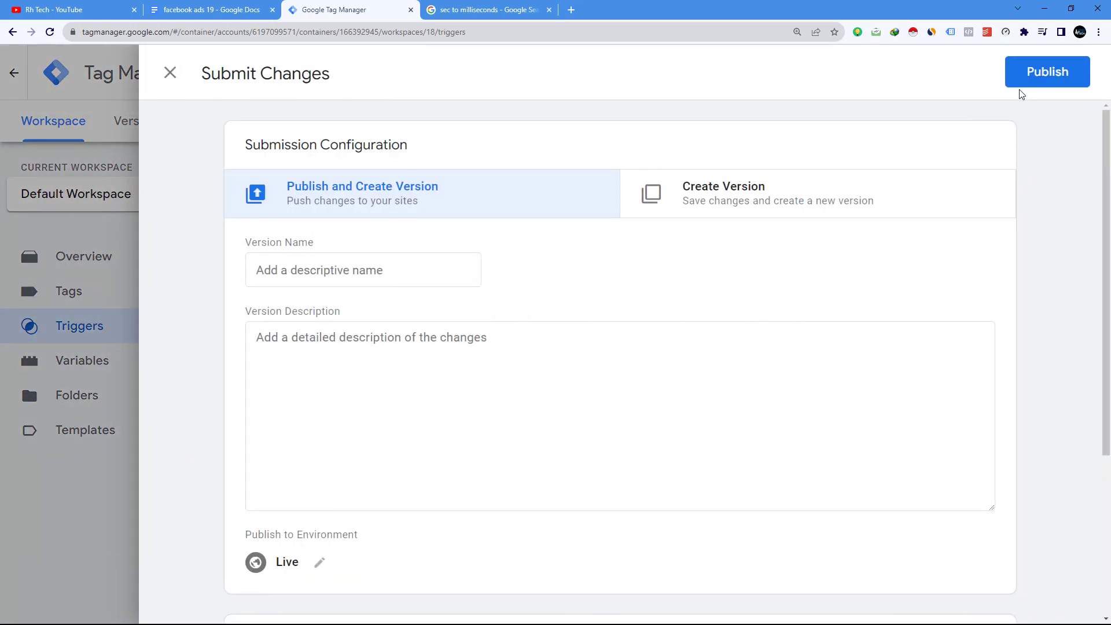
pyautogui.click(1023, 81)
pyautogui.click(765, 578)
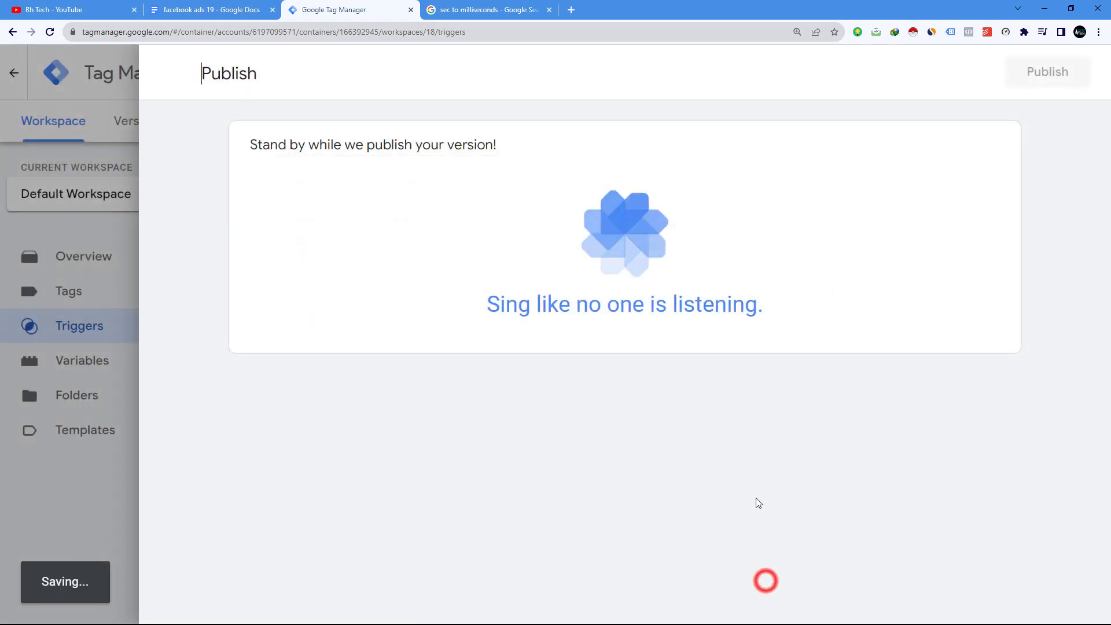
pyautogui.click(166, 71)
pyautogui.click(87, 125)
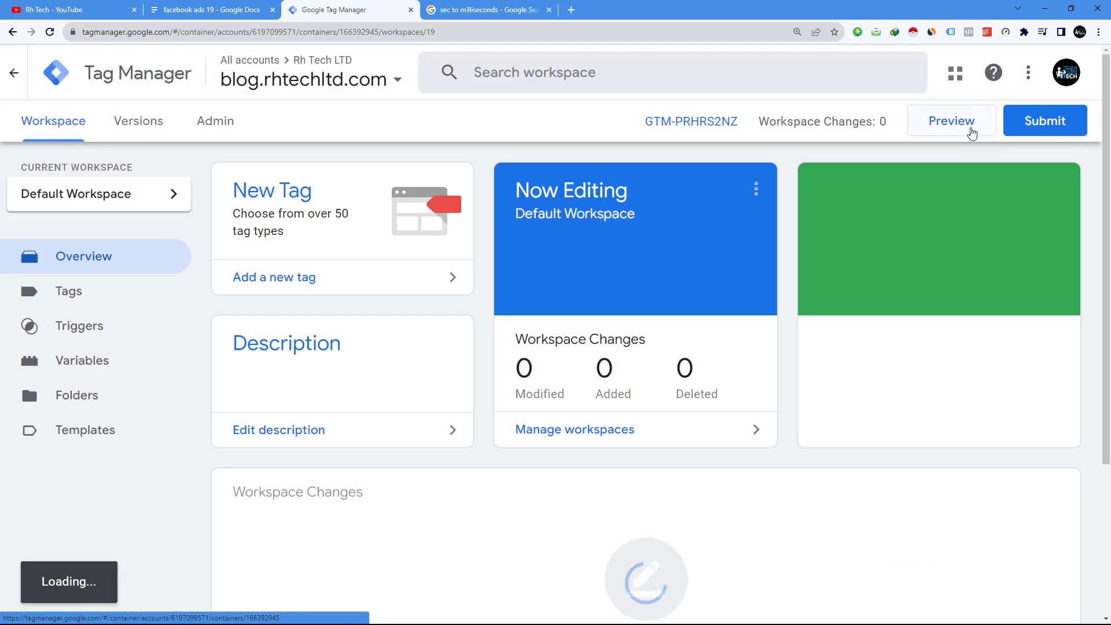
pyautogui.click(964, 122)
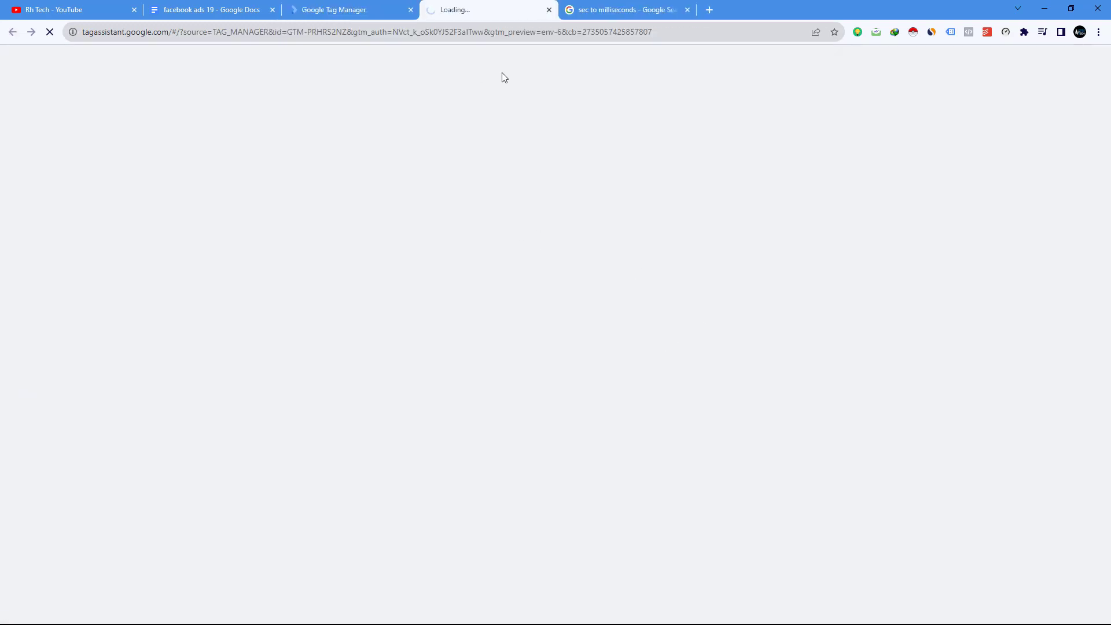
pyautogui.click(687, 9)
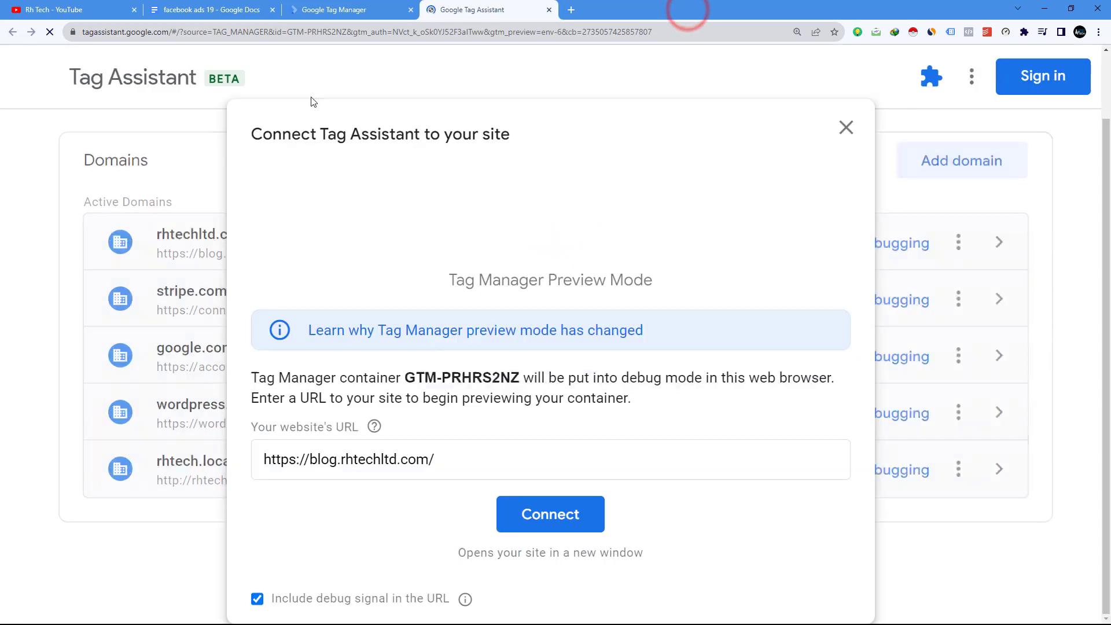
pyautogui.click(544, 515)
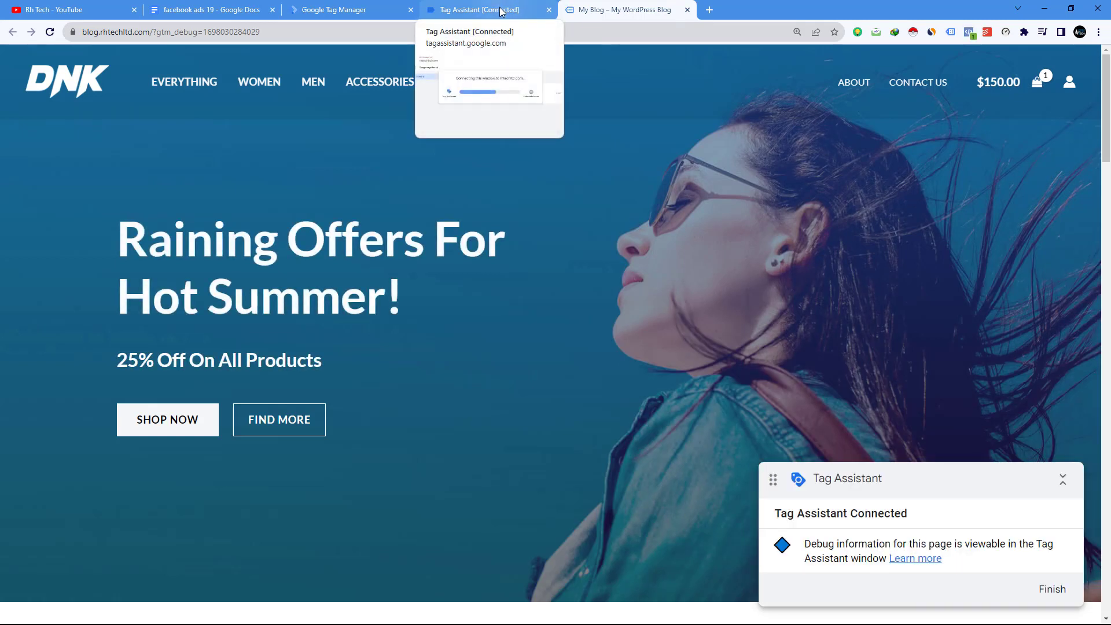
pyautogui.click(502, 12)
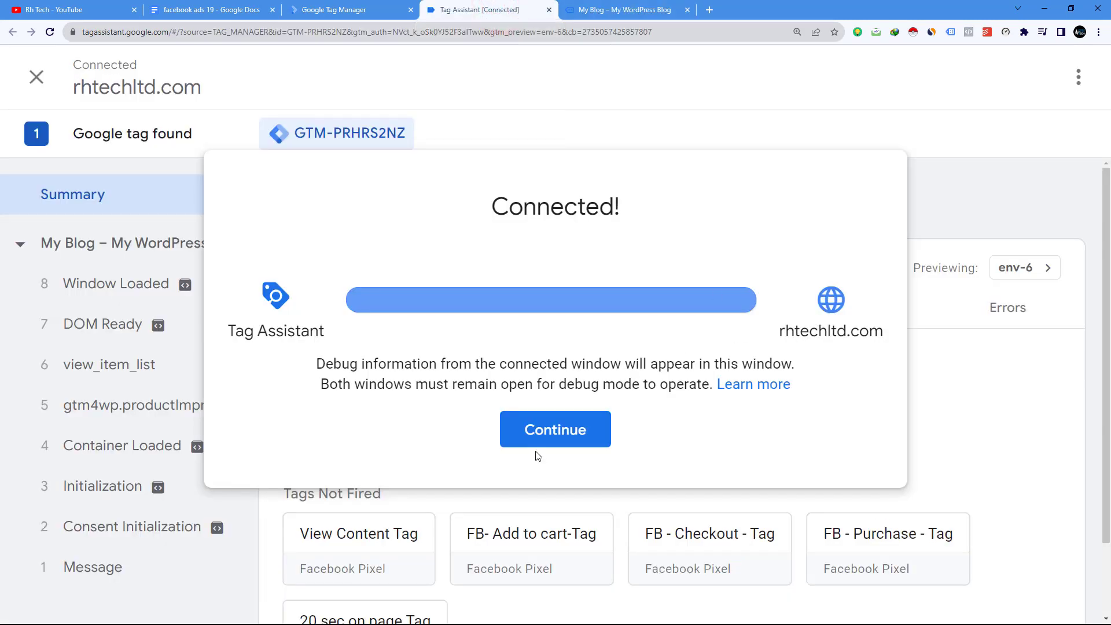
pyautogui.click(544, 439)
pyautogui.scroll(-2, 662, 365)
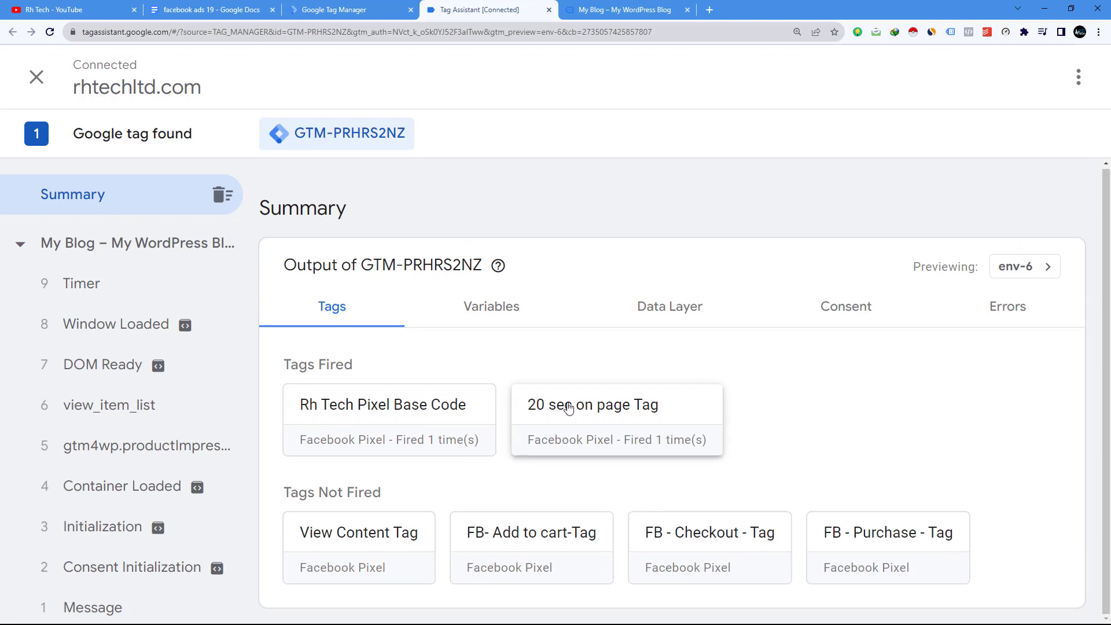
# Step: Open Meta Business Suite in a new browser tab
pyautogui.click(711, 10)
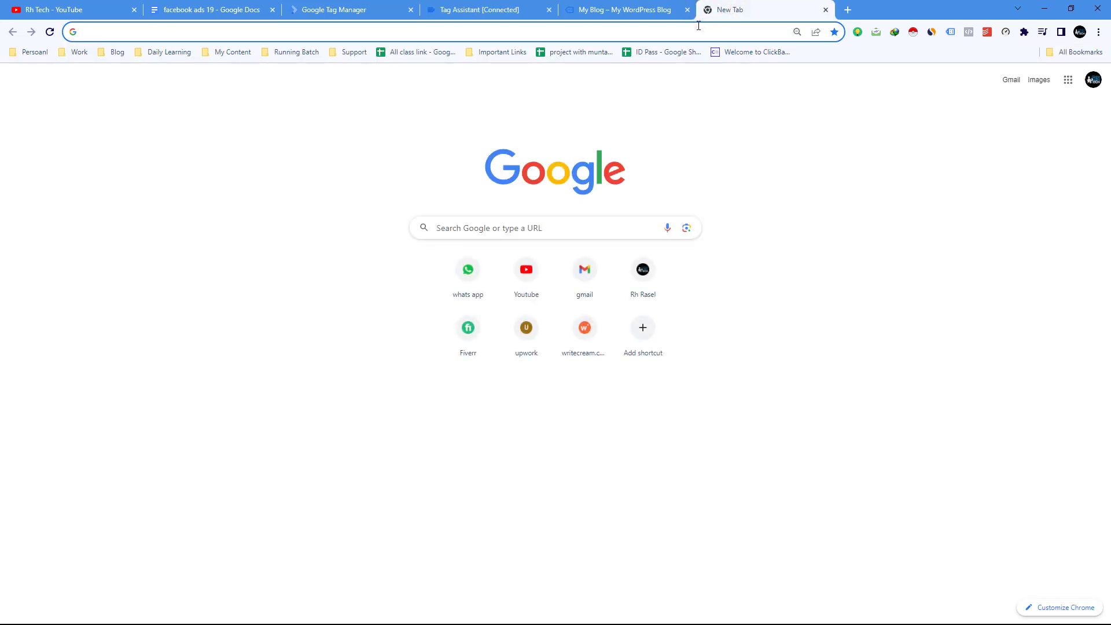
pyautogui.write('bu')
pyautogui.press('Return')
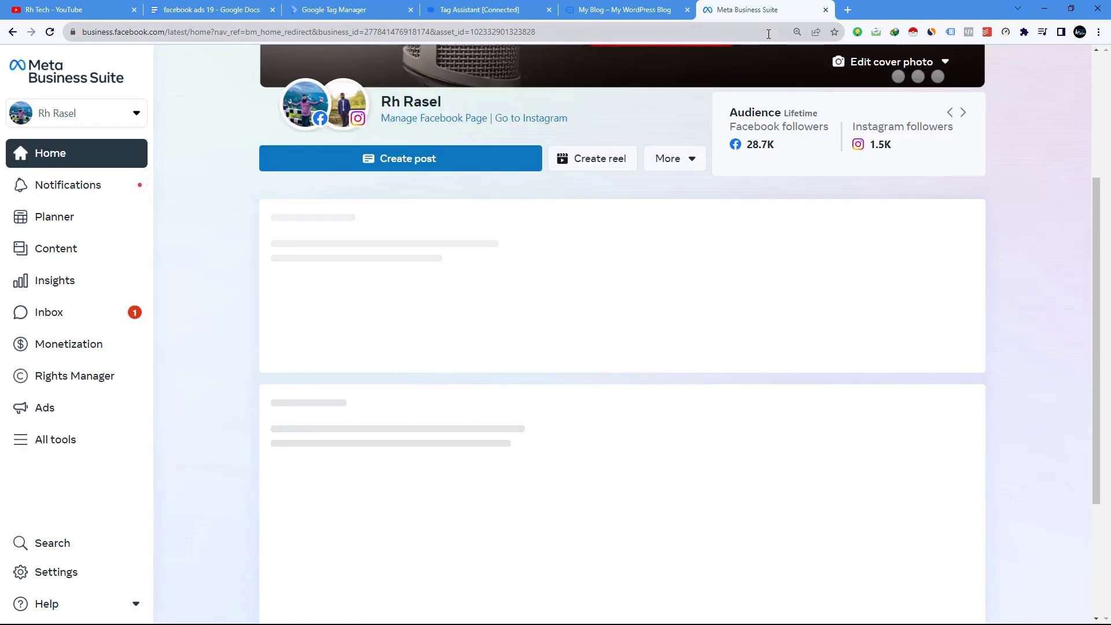
# Step: Go to the Meta Business Suite settings and open the full Business settings page from there
pyautogui.click(91, 576)
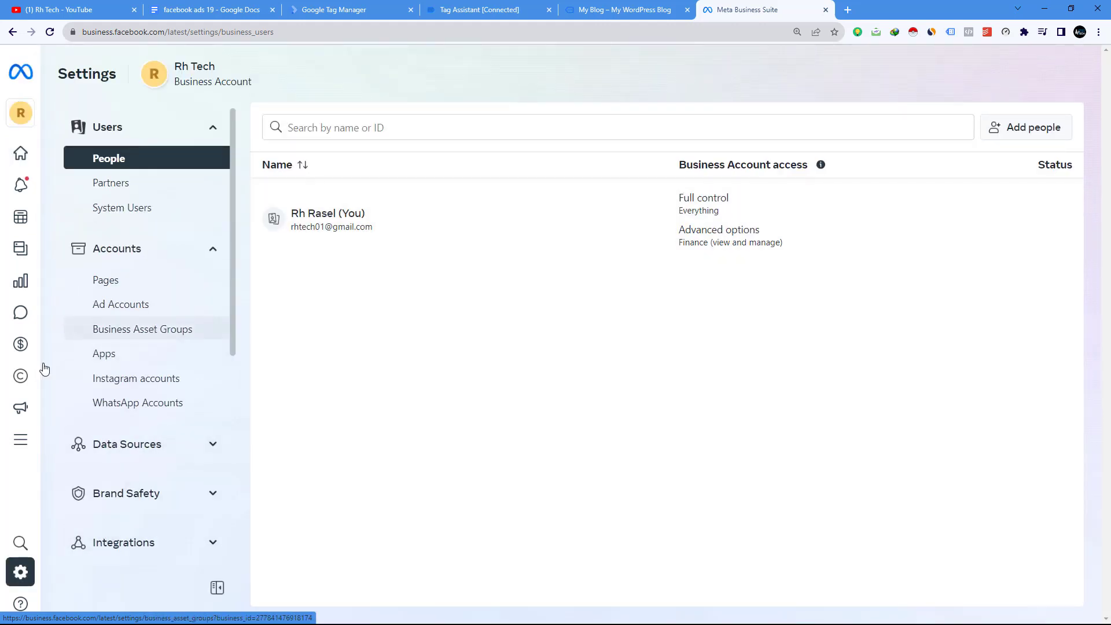
pyautogui.scroll(-3, 139, 488)
pyautogui.scroll(-3, 139, 487)
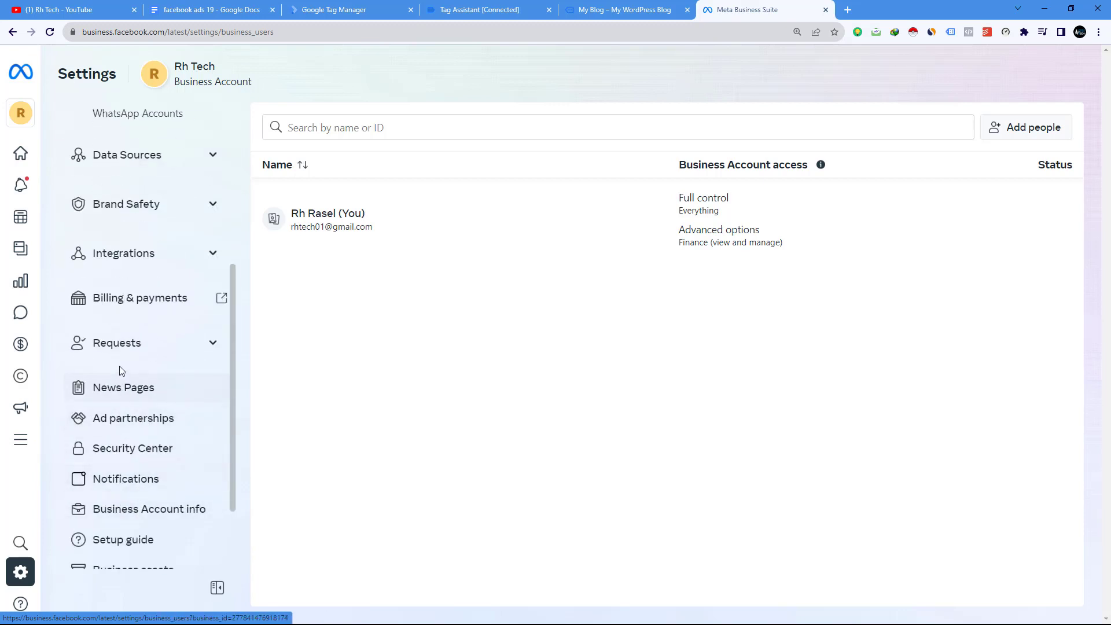
pyautogui.scroll(-2, 142, 488)
pyautogui.click(150, 495)
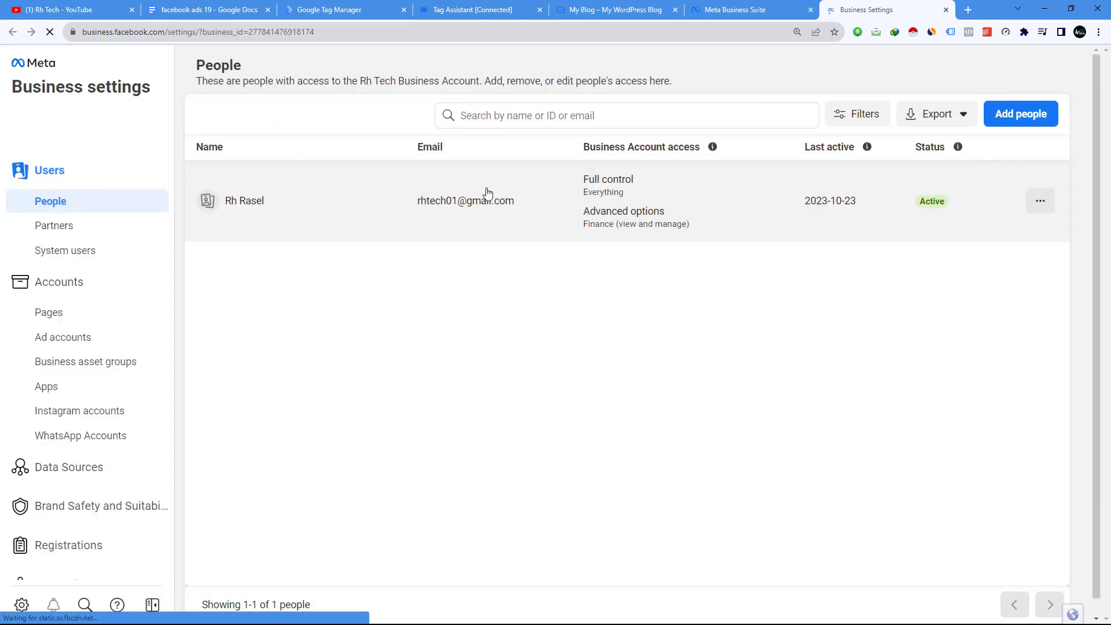
# Step: Show the datasets under Data Sources and select the "rh tech ltd pixel" dataset
pyautogui.scroll(-5, 166, 446)
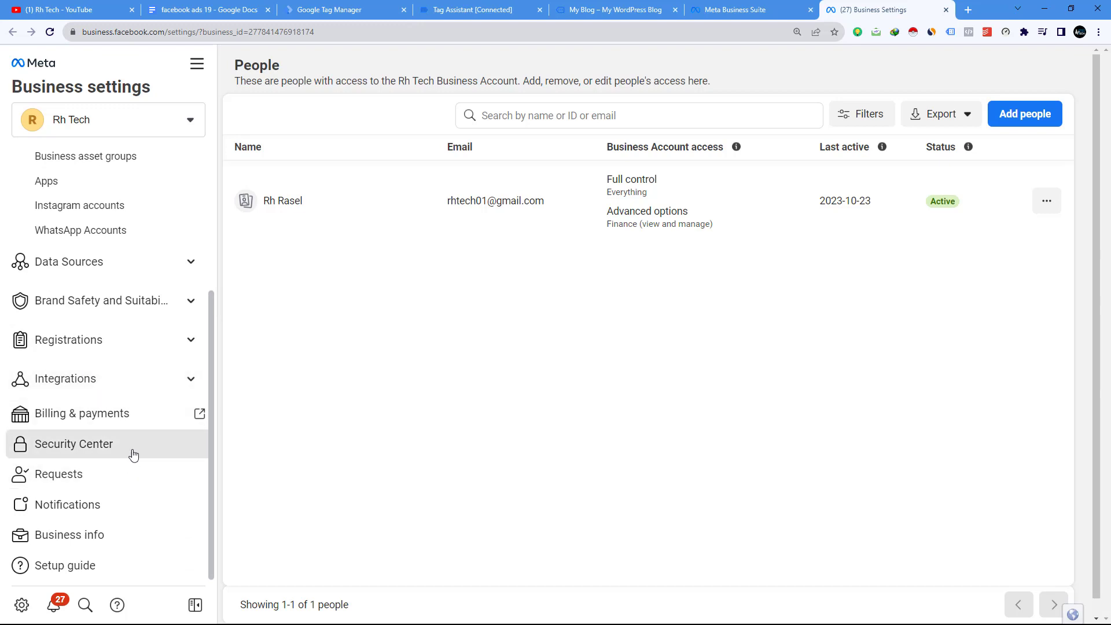
pyautogui.scroll(3, 144, 440)
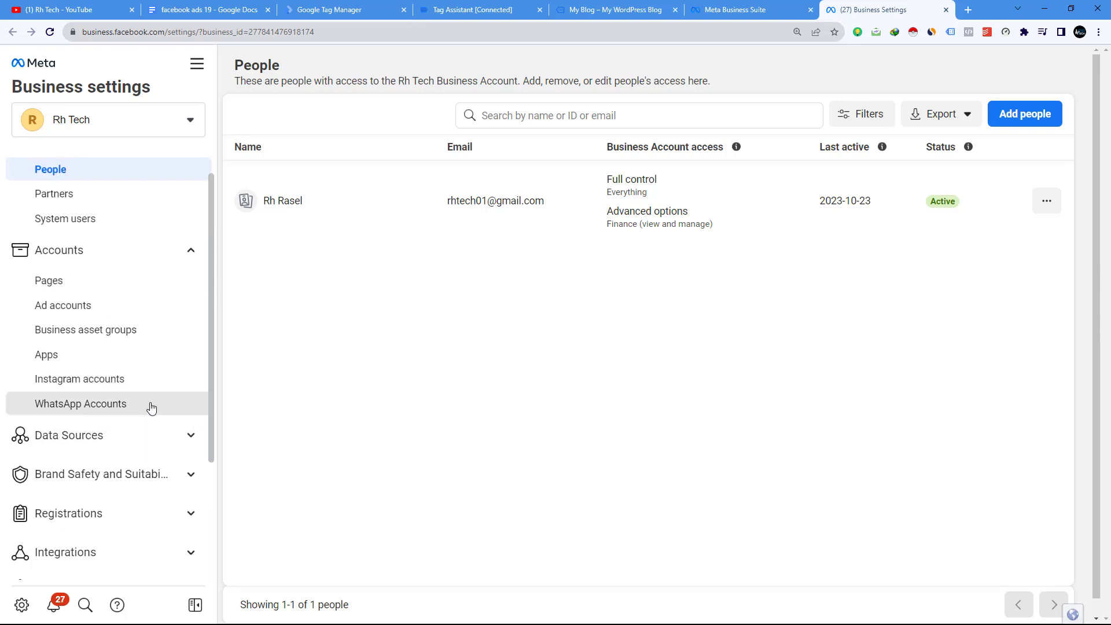
pyautogui.scroll(-2, 145, 409)
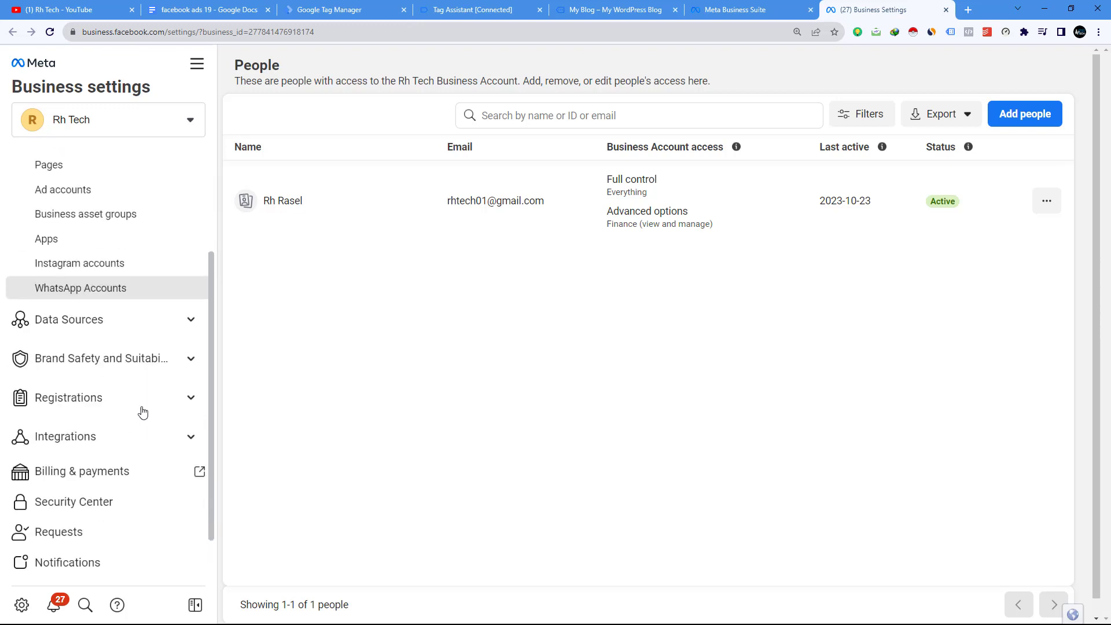
pyautogui.click(115, 322)
pyautogui.click(65, 429)
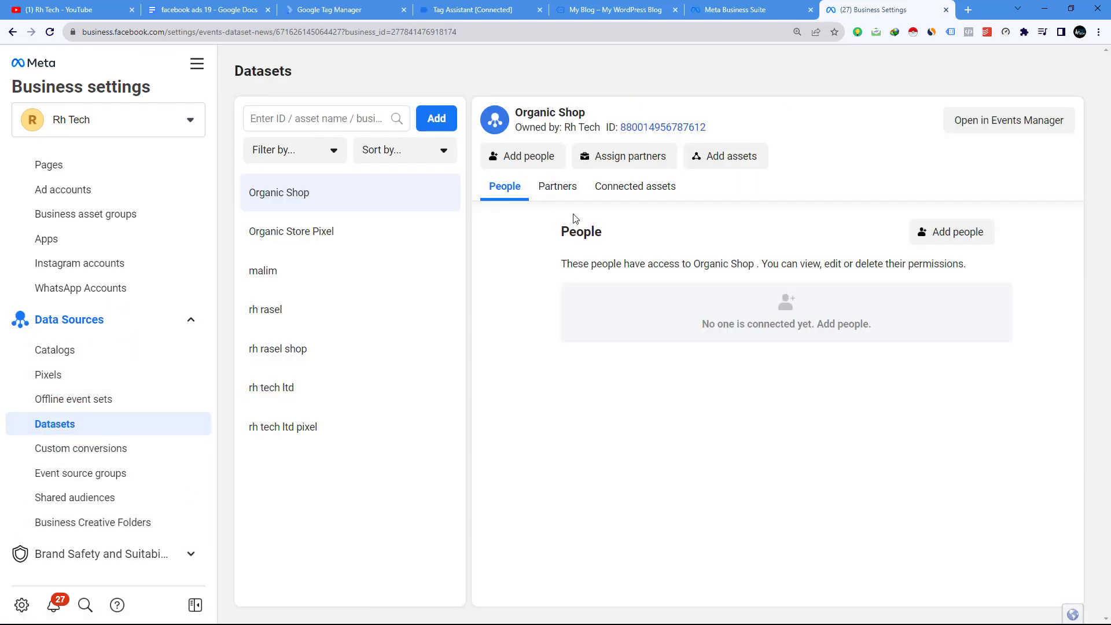
pyautogui.click(302, 428)
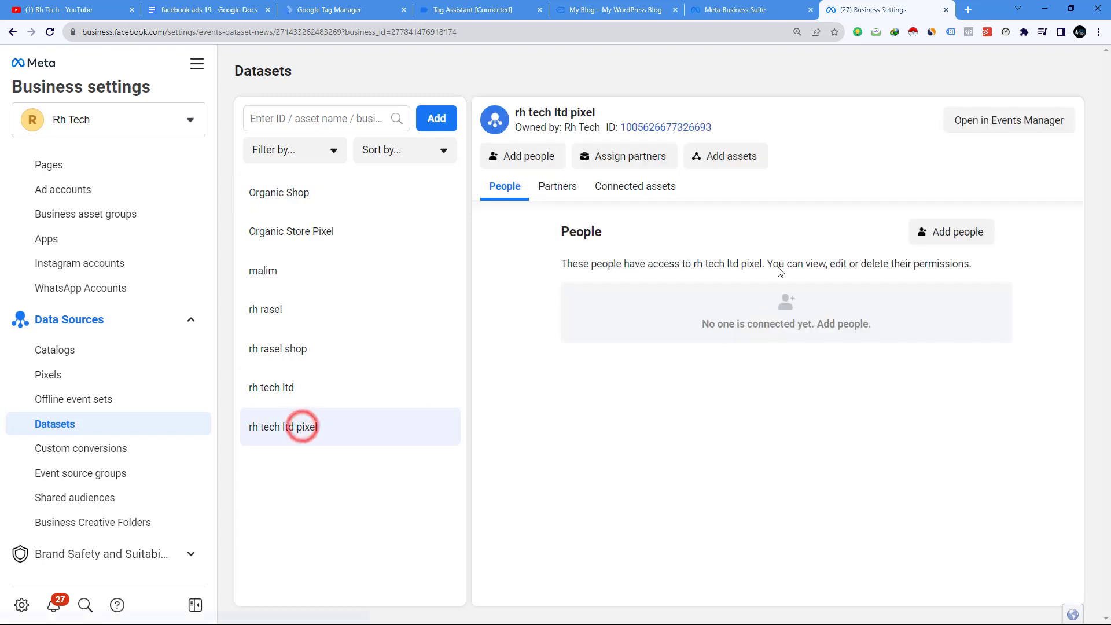
# Step: Open the selected dataset in Events Manager and review its event activity chart and events list
pyautogui.click(985, 129)
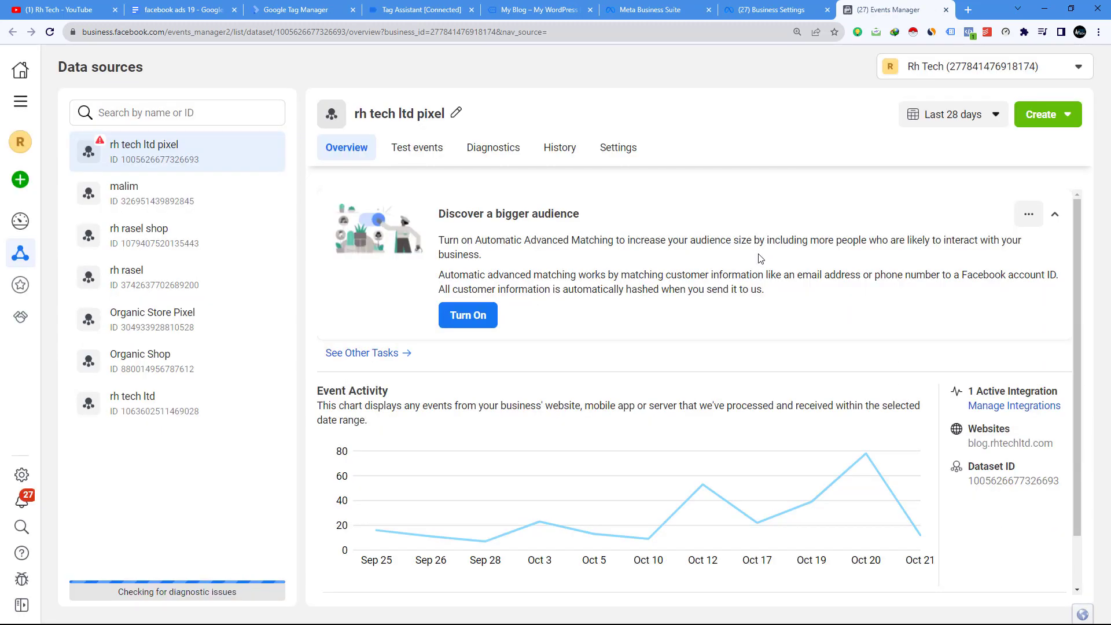
pyautogui.scroll(-6, 781, 298)
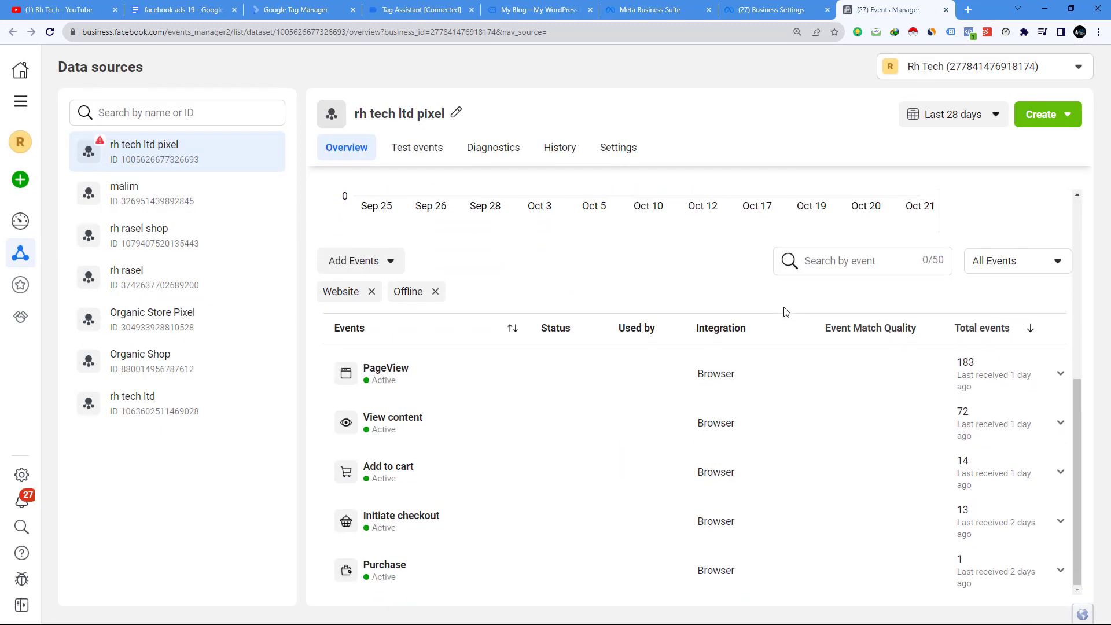
pyautogui.scroll(3, 782, 315)
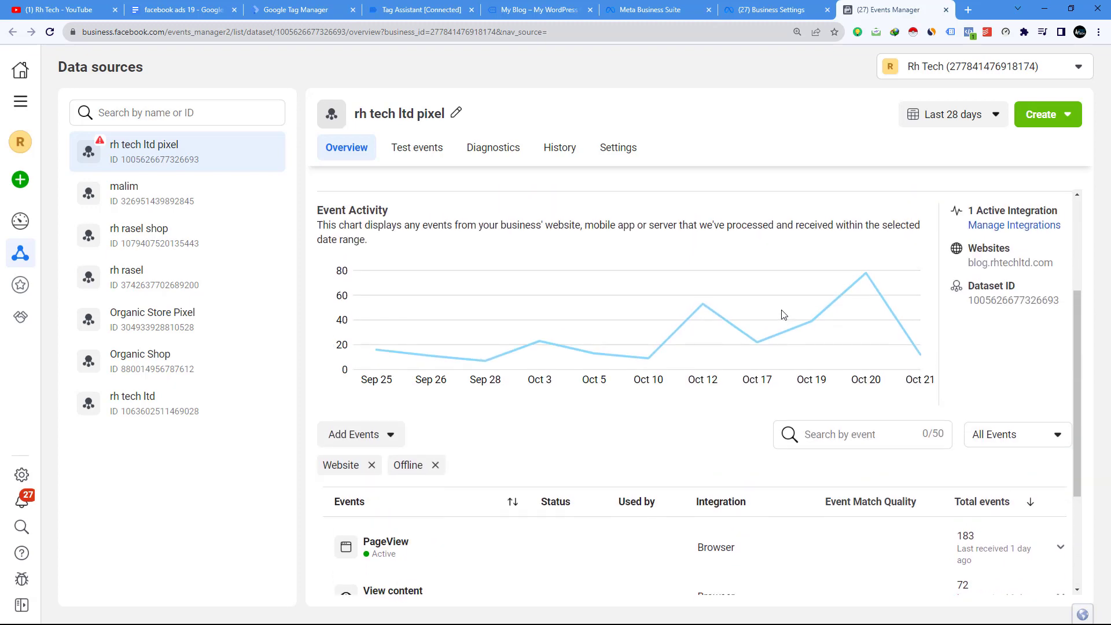
pyautogui.scroll(-3, 793, 301)
pyautogui.scroll(5, 926, 301)
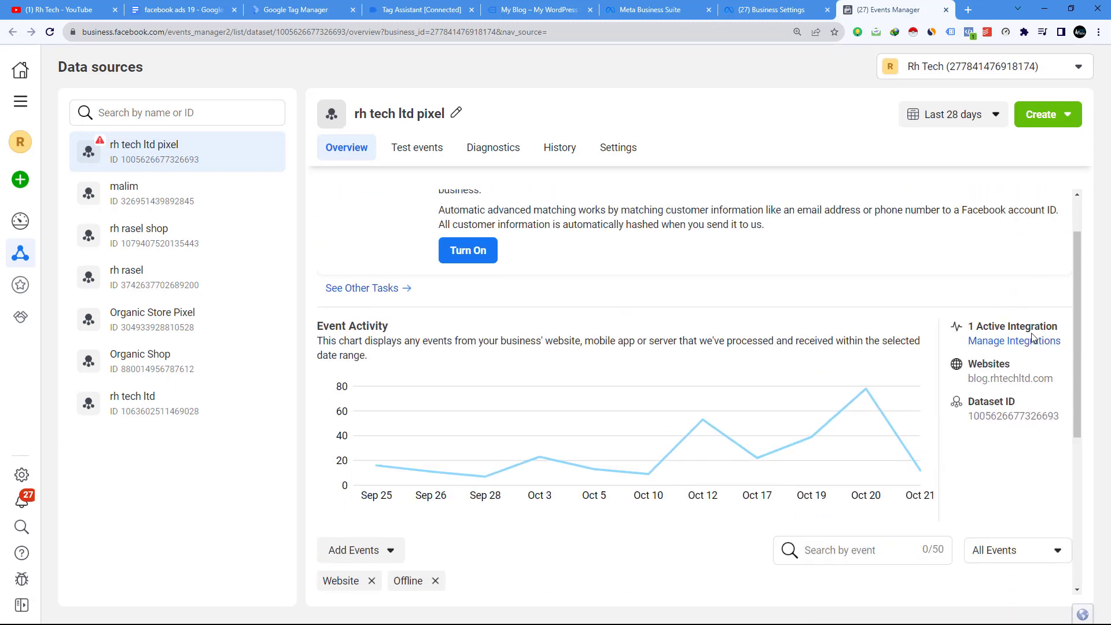
pyautogui.scroll(-4, 1019, 347)
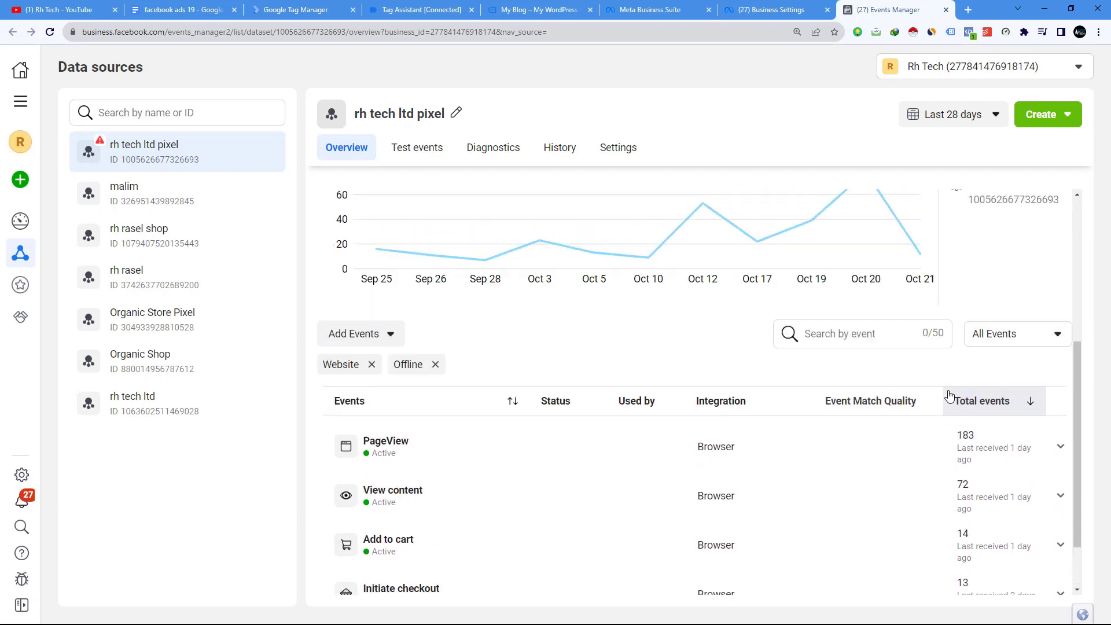
pyautogui.scroll(1, 950, 396)
# Step: Start a website event test for the pixel with the blog.rhtechltd.com URL, and return to Events Manager to check the received events
pyautogui.click(433, 147)
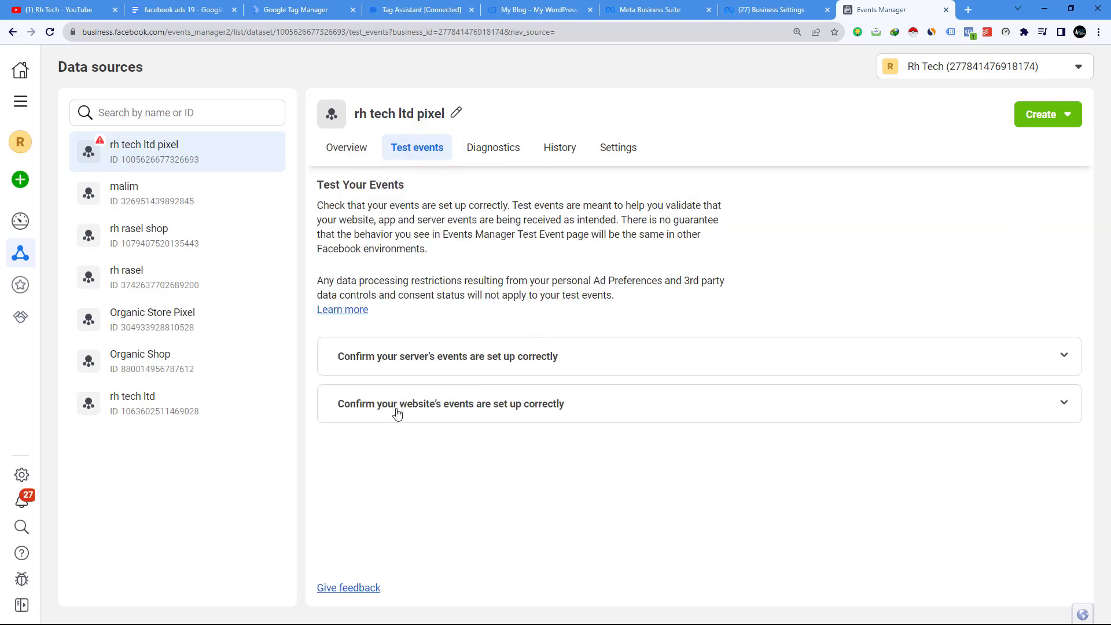
pyautogui.click(411, 405)
pyautogui.scroll(-1, 419, 470)
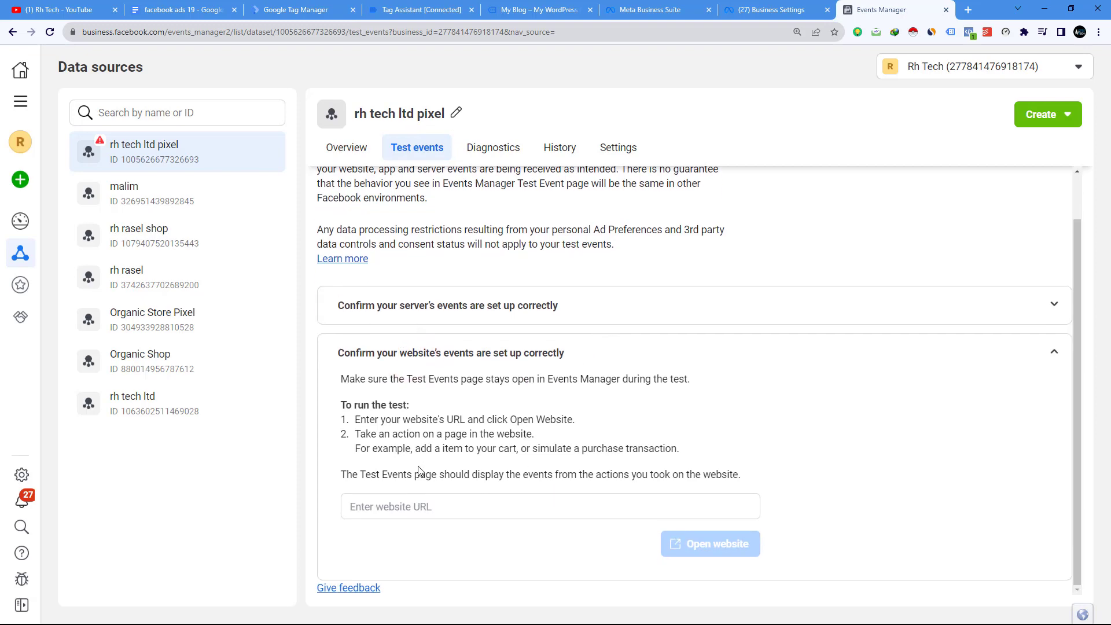
pyautogui.click(411, 507)
pyautogui.click(409, 528)
pyautogui.click(742, 541)
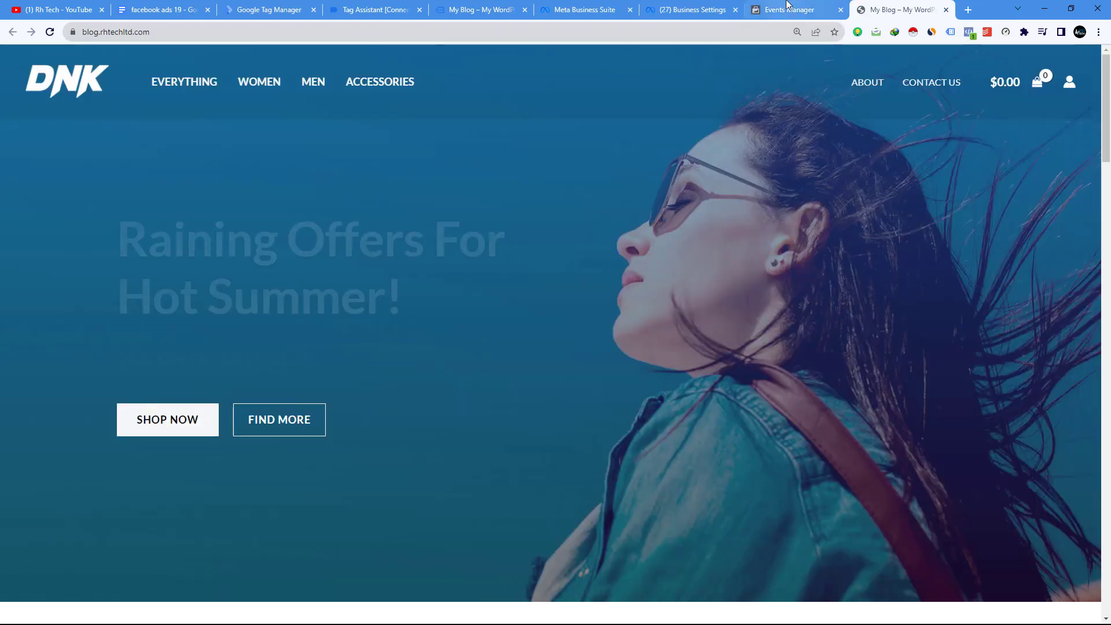
pyautogui.click(787, 5)
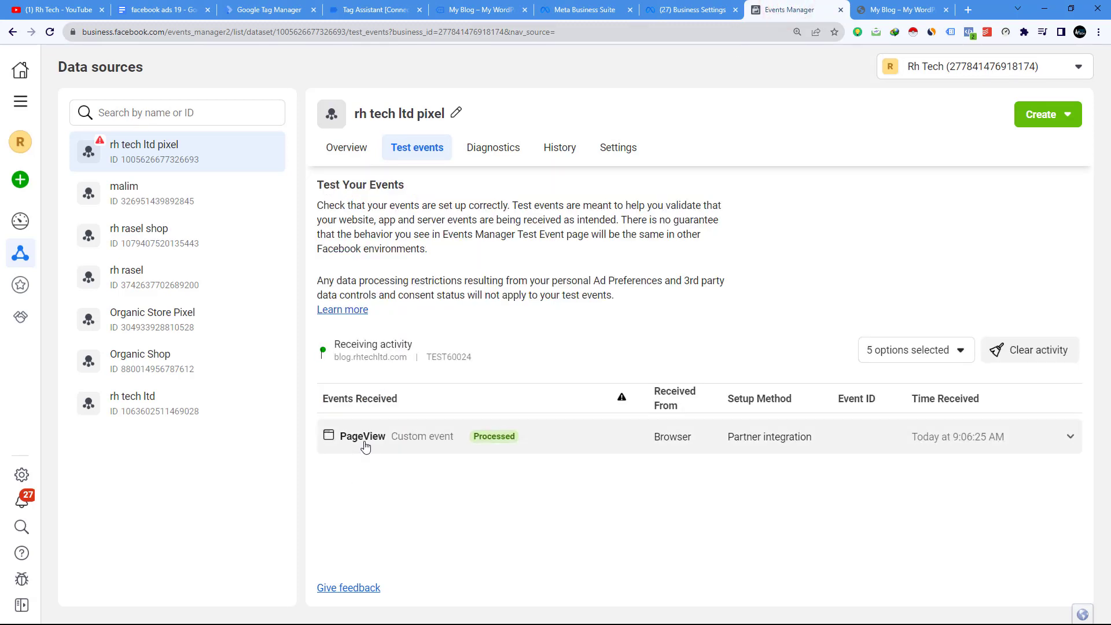